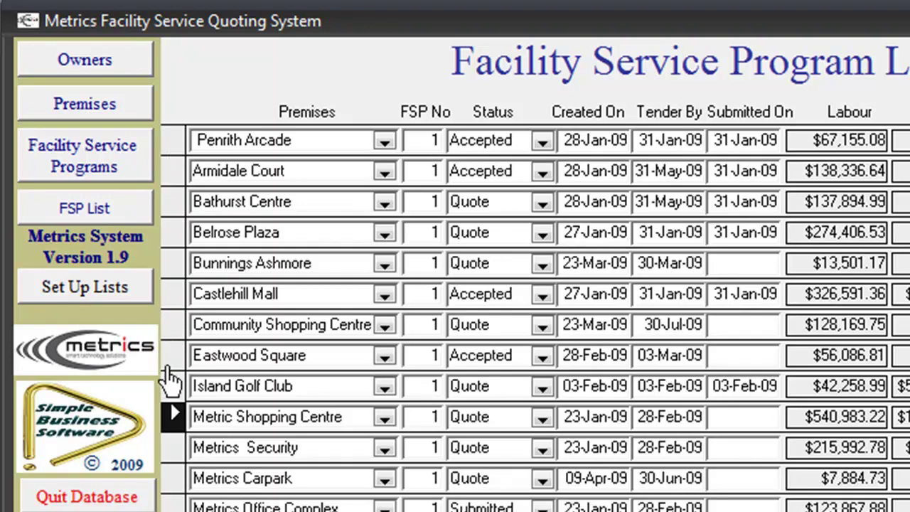
# Step: Select the Metric Shopping Centre quote and bring up its Facility Service Program with labour shifts
pyautogui.click(171, 416)
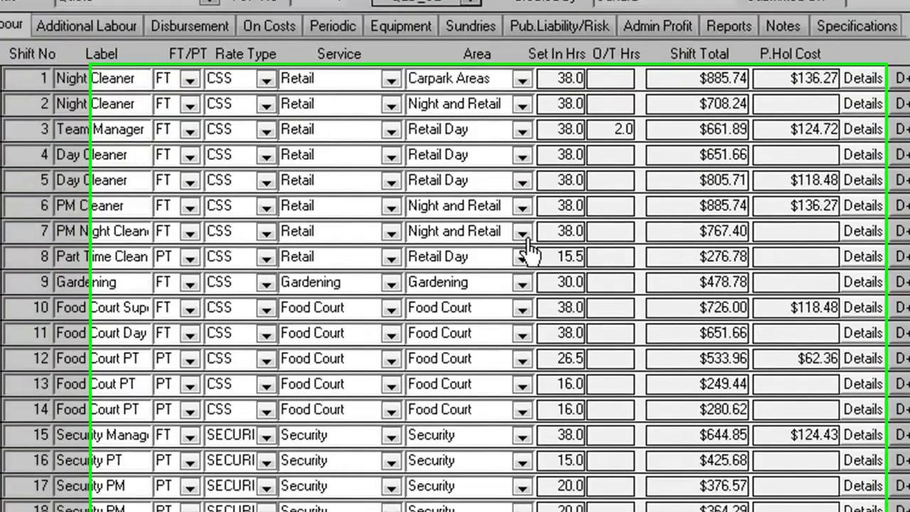
# Step: Browse shift 7's area choices, recalculate the program totals, and open the Metric Shopping Centre premises record
pyautogui.click(559, 285)
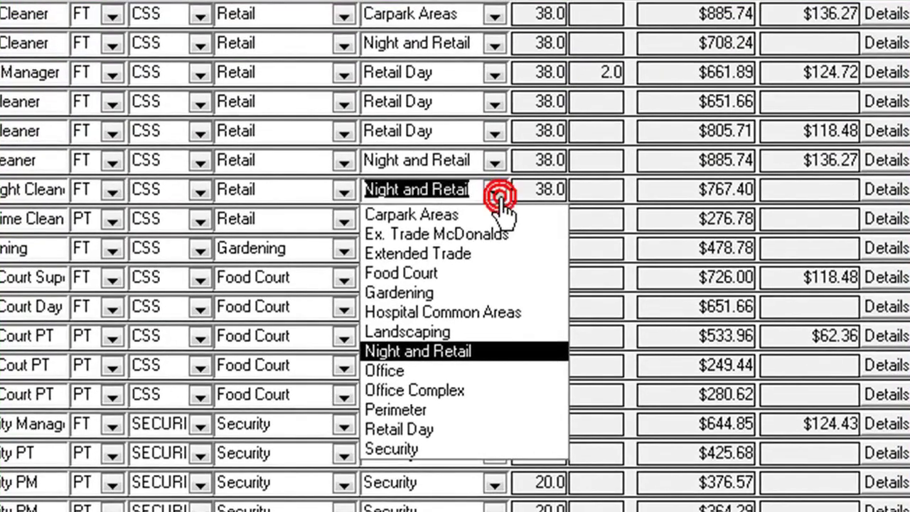
pyautogui.press('s')
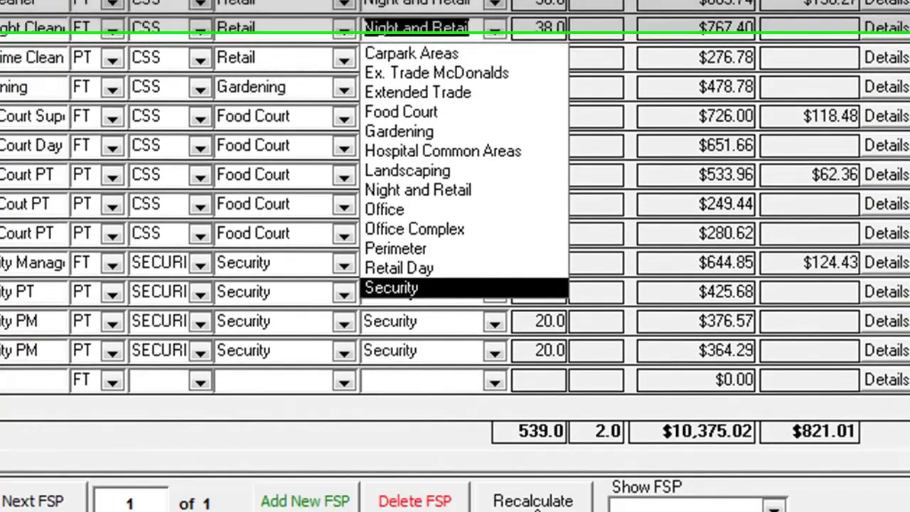
pyautogui.click(543, 481)
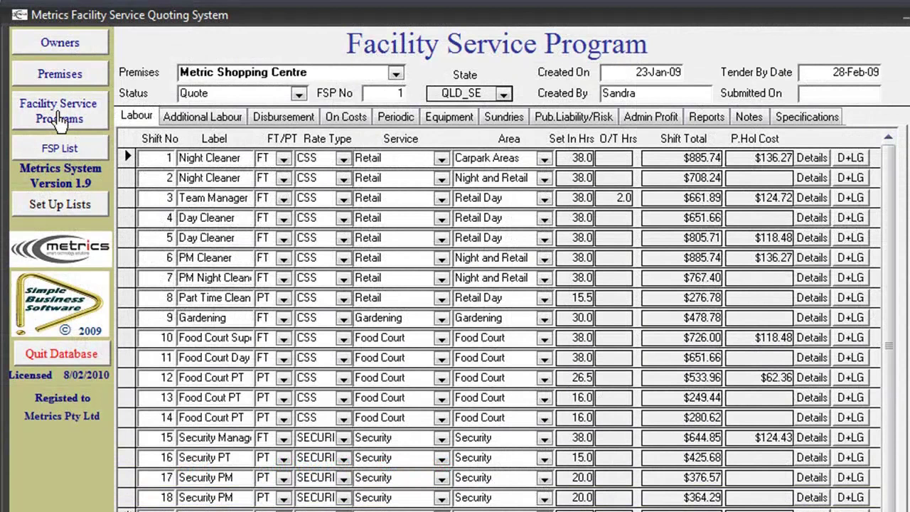
pyautogui.click(60, 75)
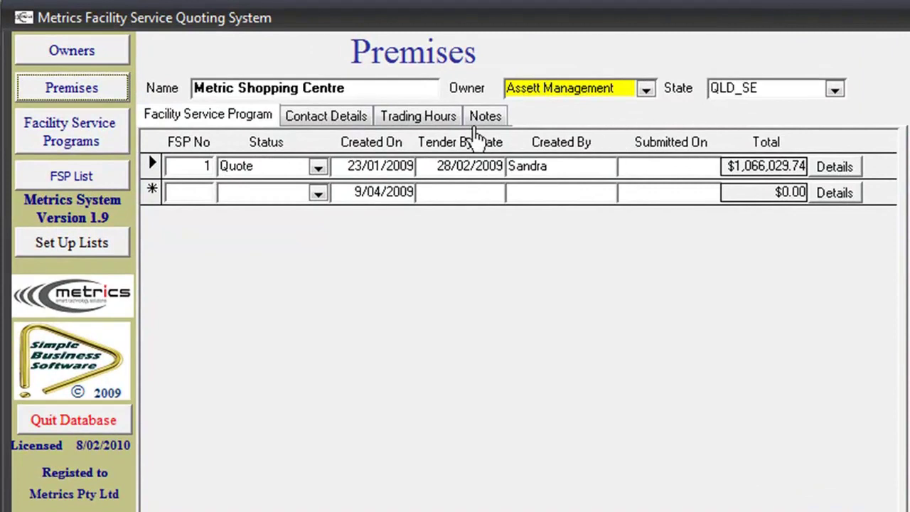
# Step: Open the Assett Management owner record and list its four premises
pyautogui.click(63, 61)
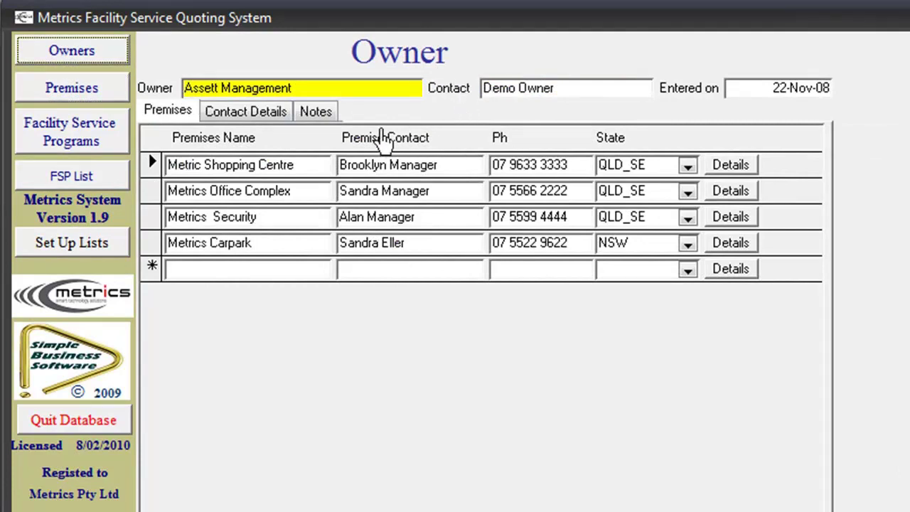
pyautogui.click(154, 113)
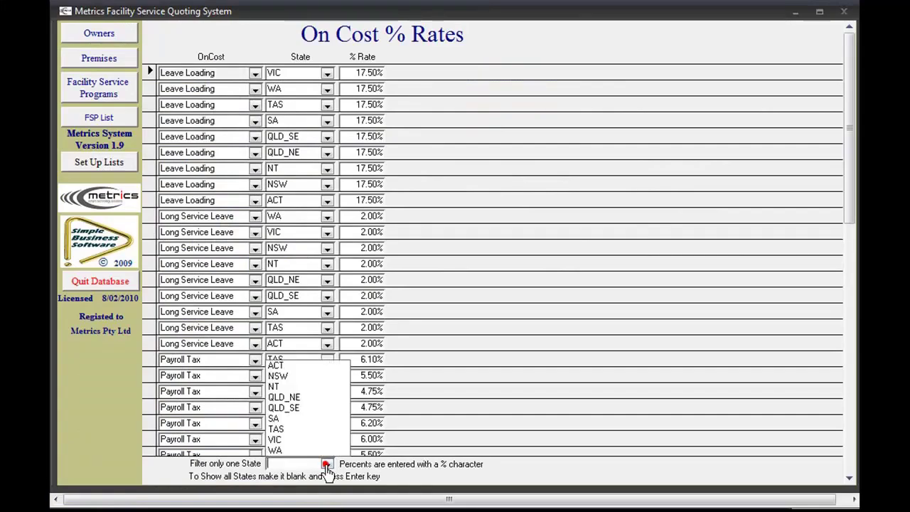
# Step: Filter on-cost rates to QLD_SE, then review the Periodic Items and Sundries lists
pyautogui.click(288, 407)
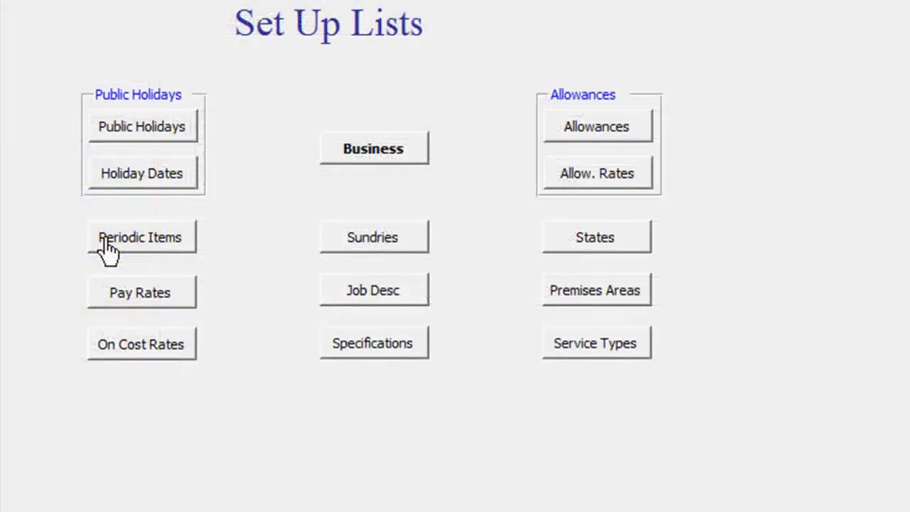
pyautogui.click(108, 248)
pyautogui.click(332, 250)
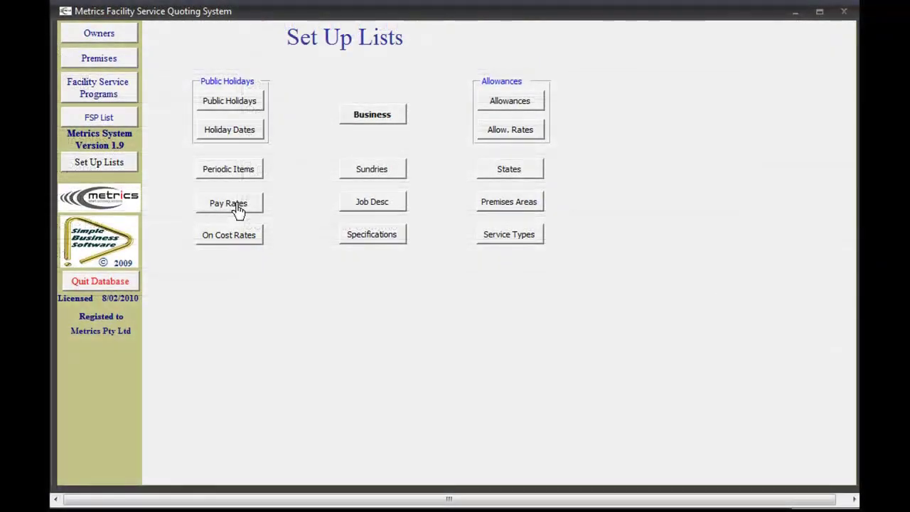
# Step: Filter the pay rates list to state QLD_SE and type SECURITY
pyautogui.click(229, 203)
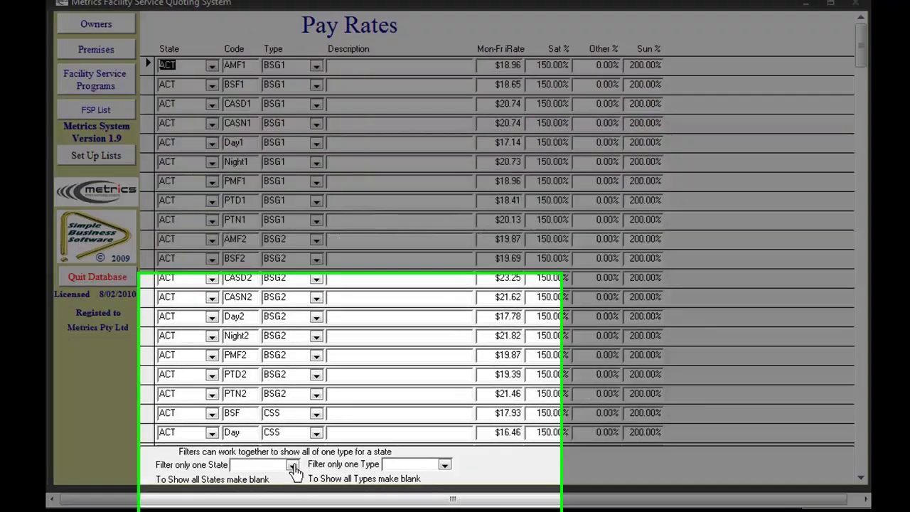
pyautogui.click(292, 466)
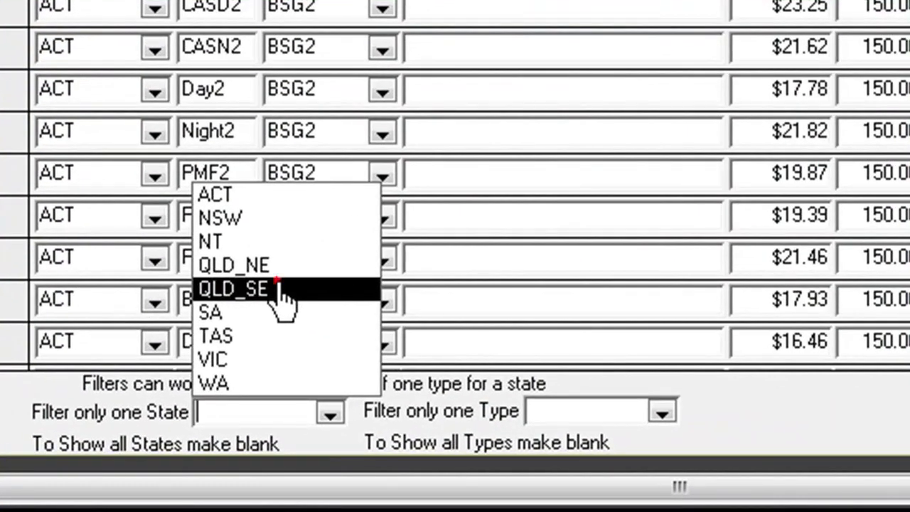
pyautogui.click(279, 286)
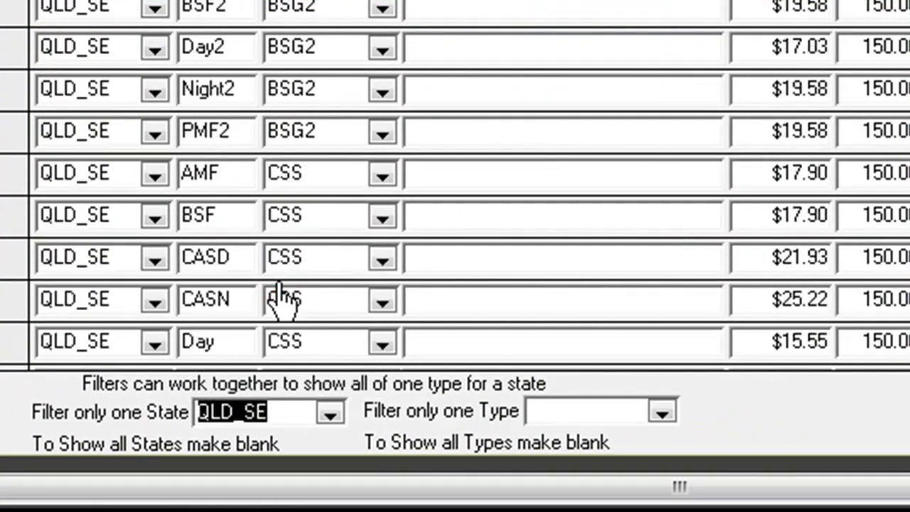
pyautogui.click(664, 412)
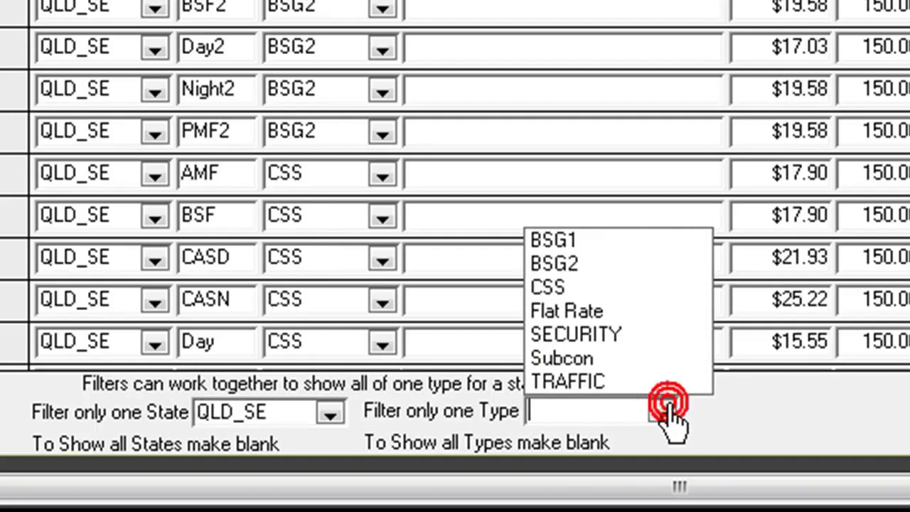
pyautogui.click(652, 338)
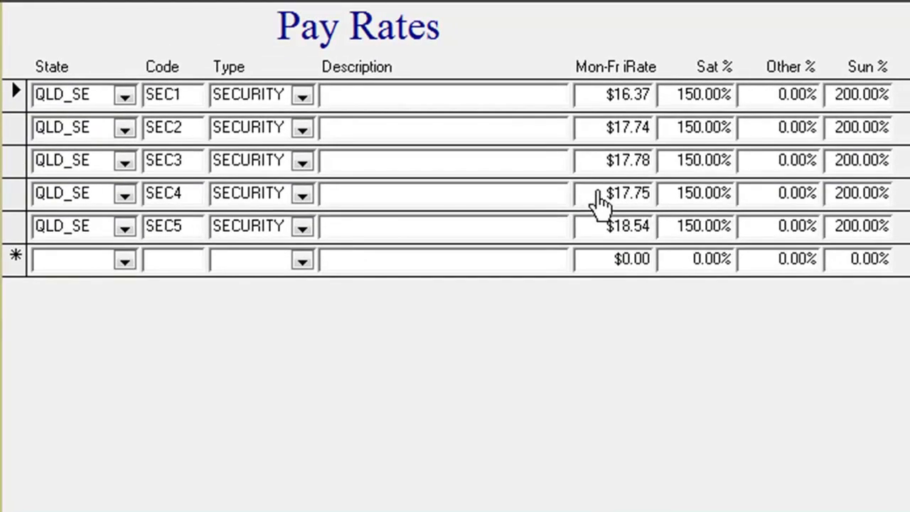
# Step: Change SEC3's Mon-Fri rate from $17.78 to $20.00
pyautogui.click(591, 159)
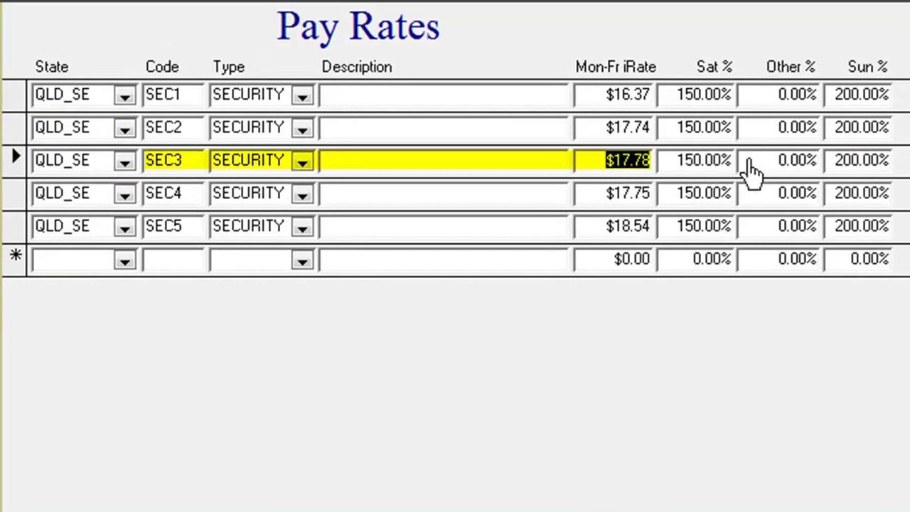
pyautogui.press('Delete')
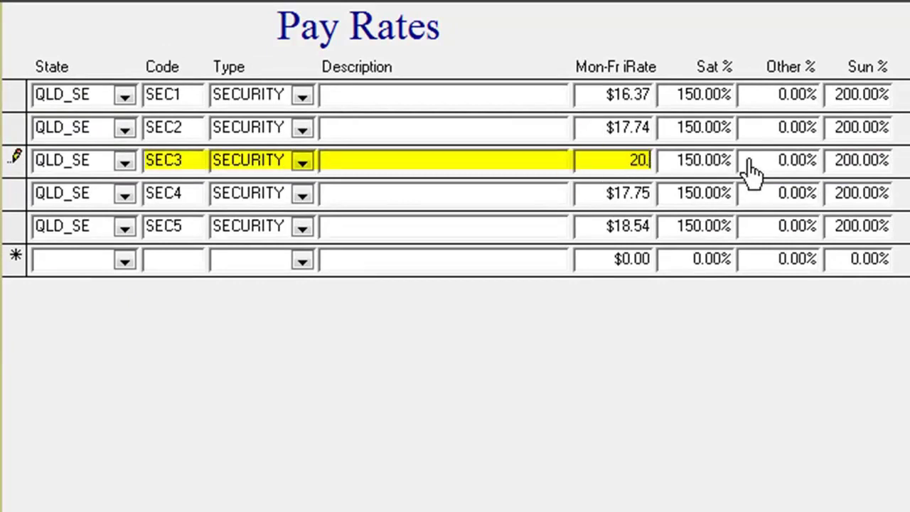
pyautogui.press('Tab')
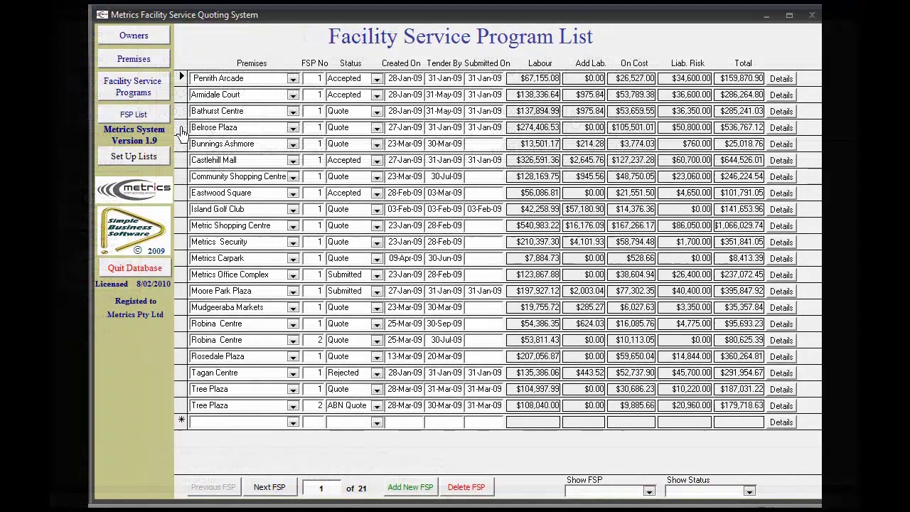
# Step: Open the Metrics Security quote's details and shift 1's weekly schedule
pyautogui.click(181, 242)
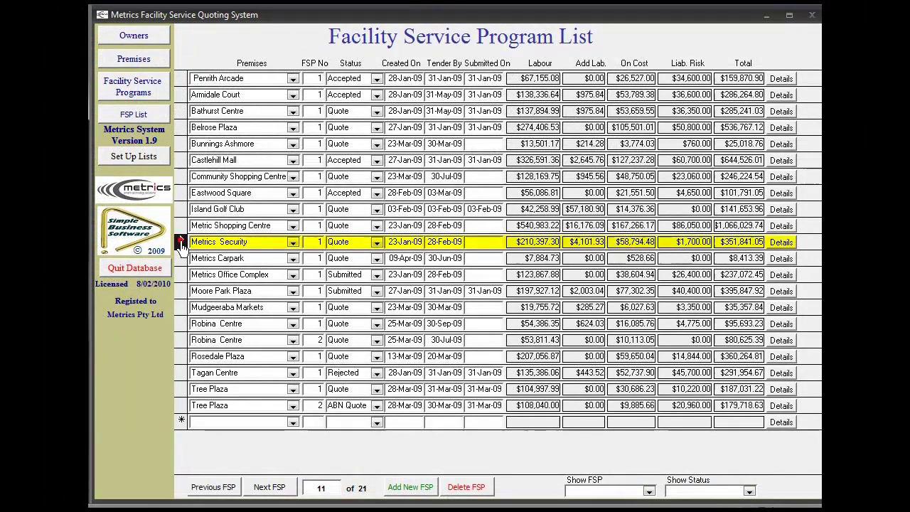
pyautogui.click(781, 242)
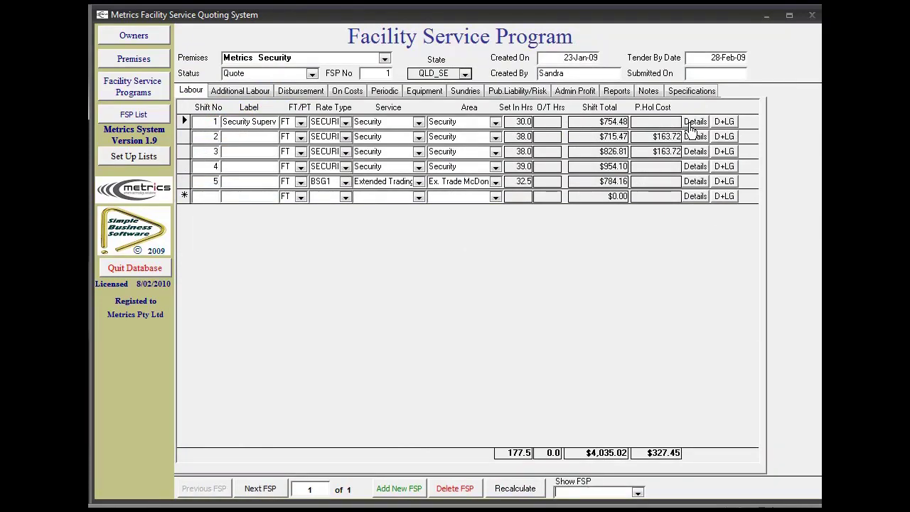
pyautogui.click(692, 124)
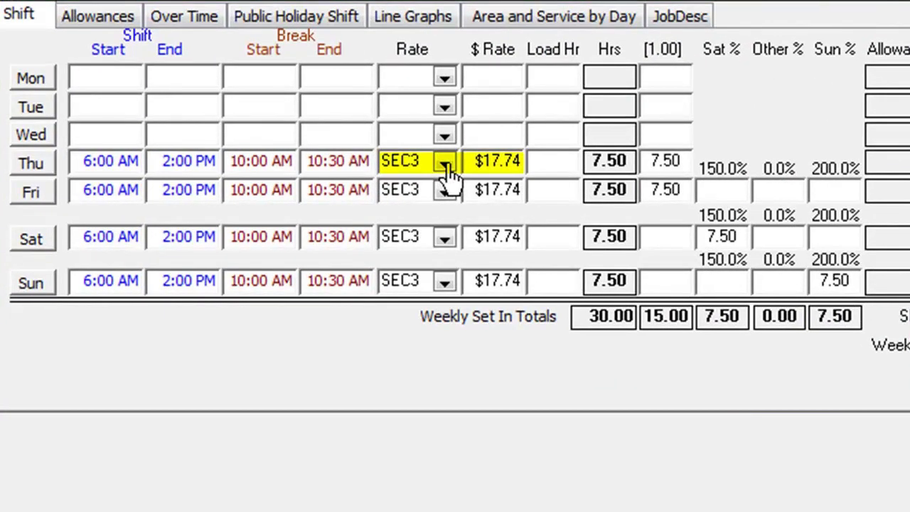
# Step: Reapply SEC3 to Thursday at $20.00, then copy Thursday's shift to Friday, Saturday and Sunday
pyautogui.click(446, 163)
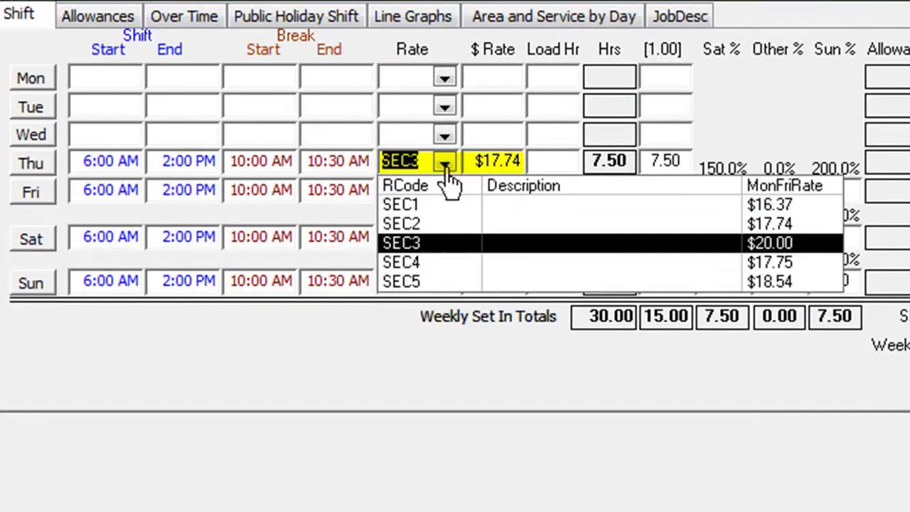
pyautogui.click(435, 242)
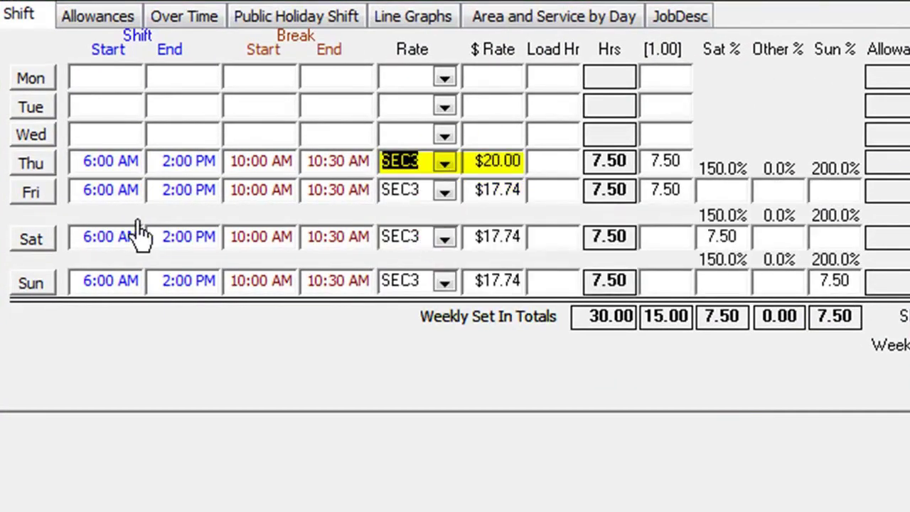
pyautogui.click(32, 164)
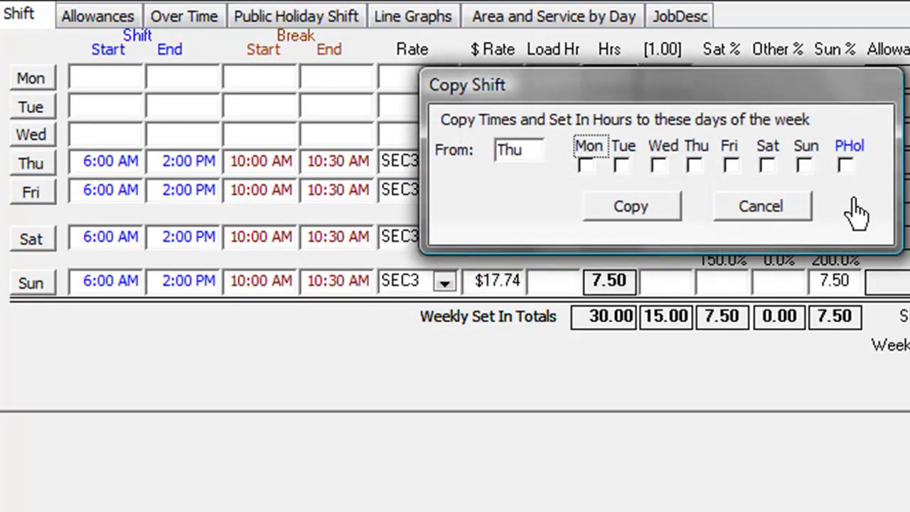
pyautogui.click(731, 166)
pyautogui.click(767, 166)
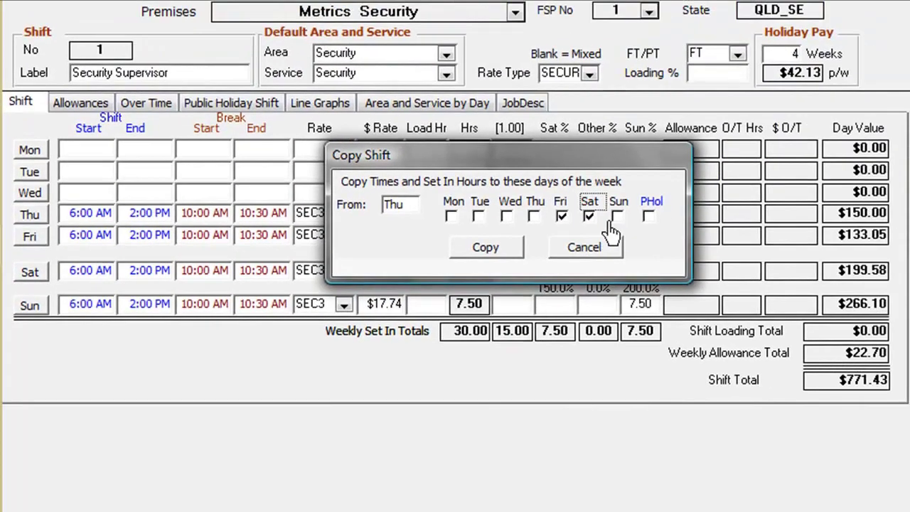
pyautogui.click(616, 217)
pyautogui.click(519, 247)
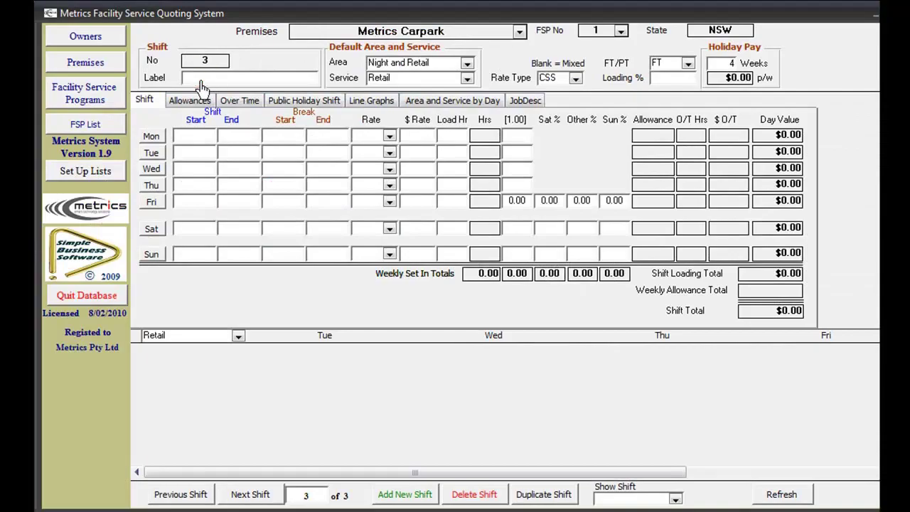
# Step: Enter Tuesday's shift as 10:00 PM–6:00 AM with a 2:00–2:24 AM break
pyautogui.click(197, 153)
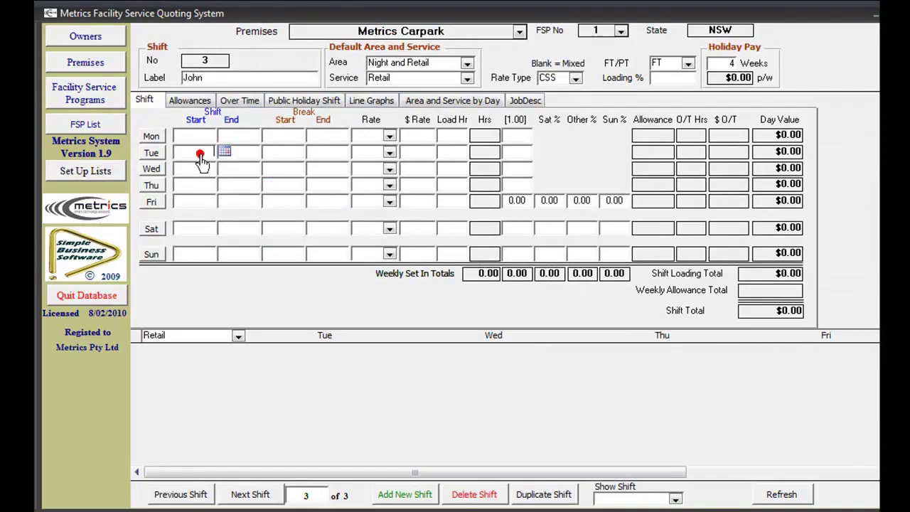
pyautogui.write('10p')
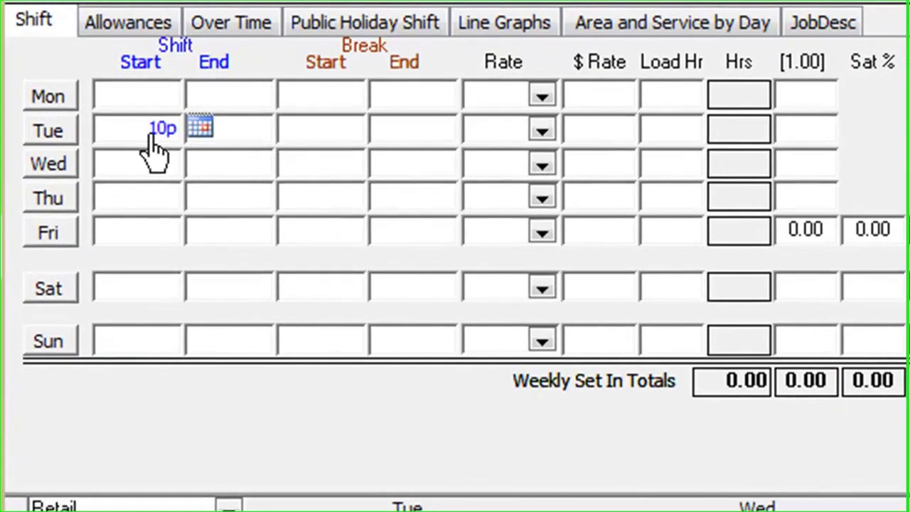
pyautogui.click(246, 135)
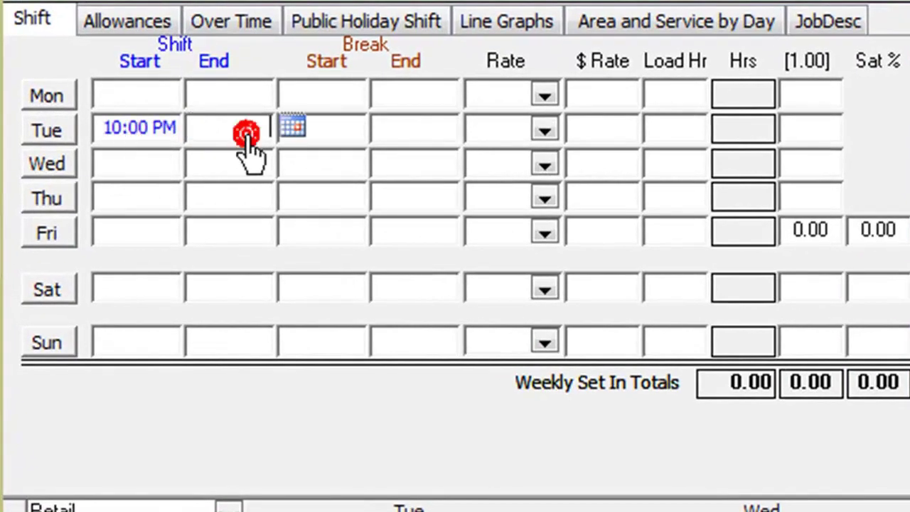
pyautogui.write('6a')
pyautogui.click(339, 141)
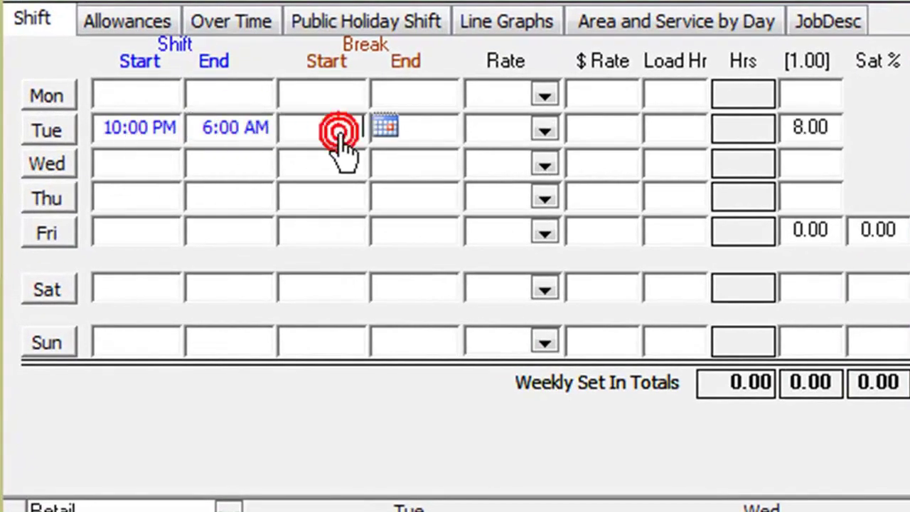
pyautogui.write('2am')
pyautogui.click(417, 144)
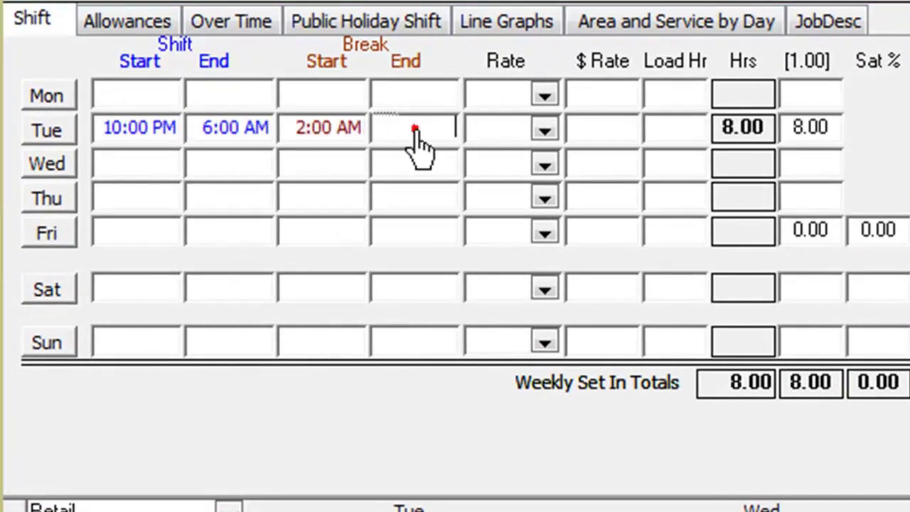
pyautogui.write('2.24a')
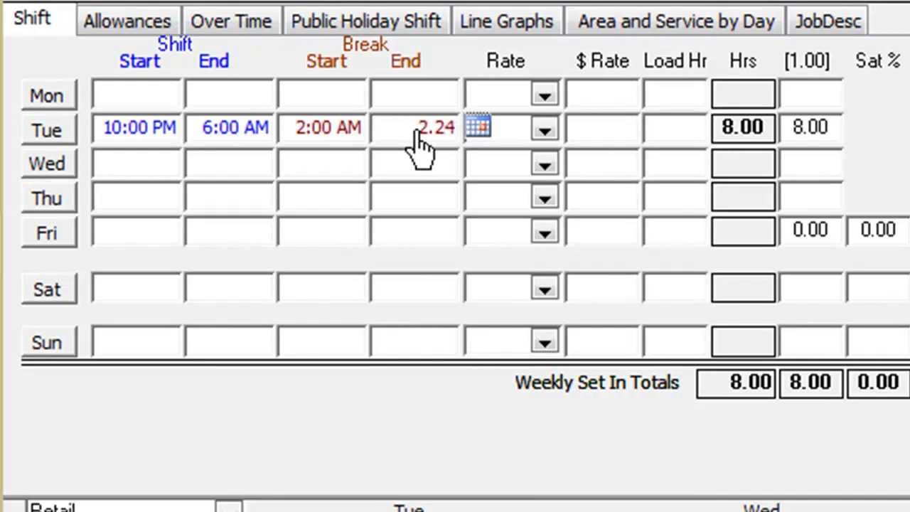
# Step: Apply the Night rate to Tuesday and view the shift's daily and weekly allowances
pyautogui.click(545, 131)
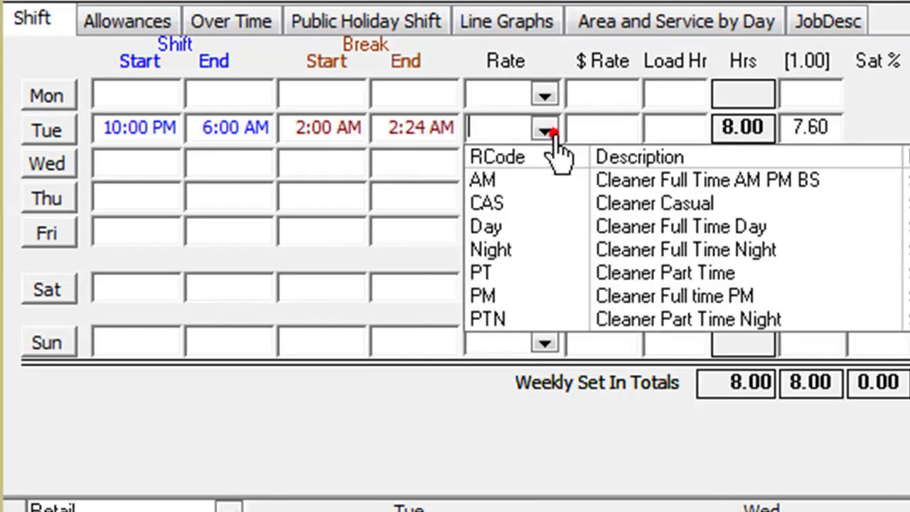
pyautogui.click(528, 250)
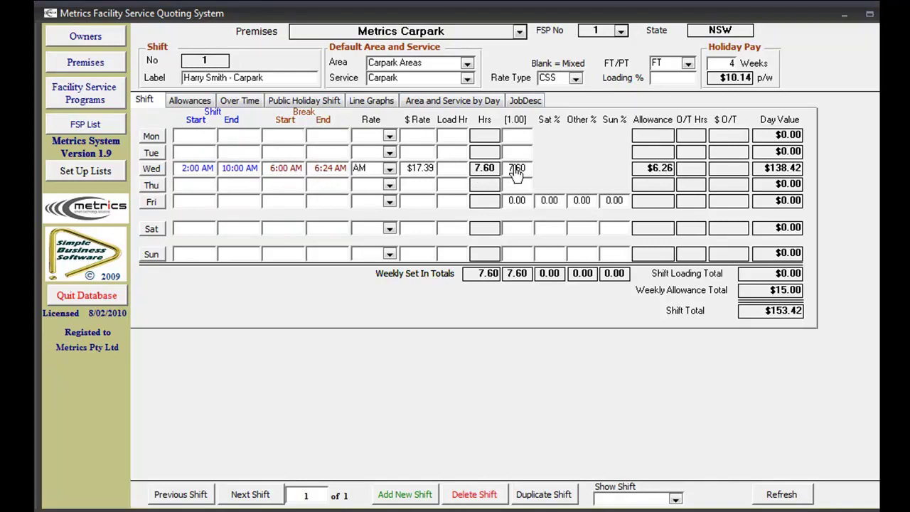
pyautogui.click(193, 103)
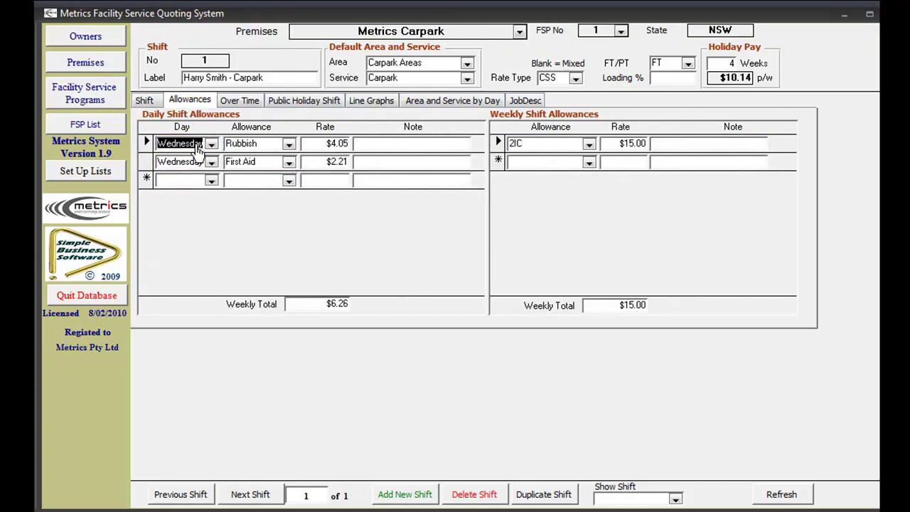
pyautogui.click(589, 144)
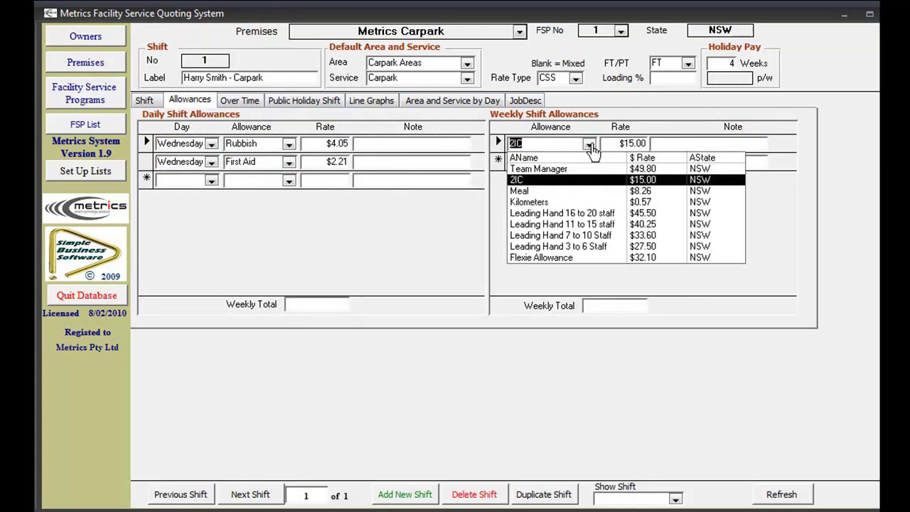
# Step: Keep 2IC as the weekly allowance and copy Wednesday's shift to Thursday–Sunday and the public holiday
pyautogui.click(552, 179)
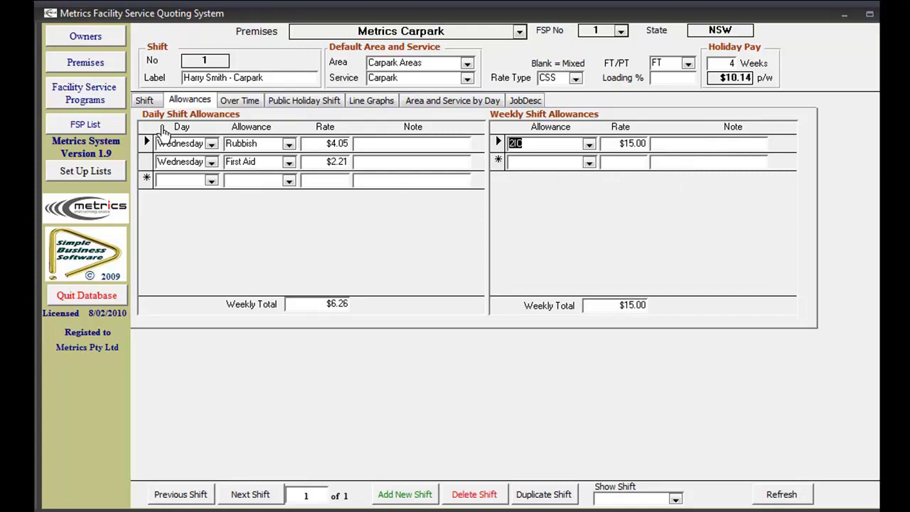
pyautogui.click(146, 102)
pyautogui.click(154, 168)
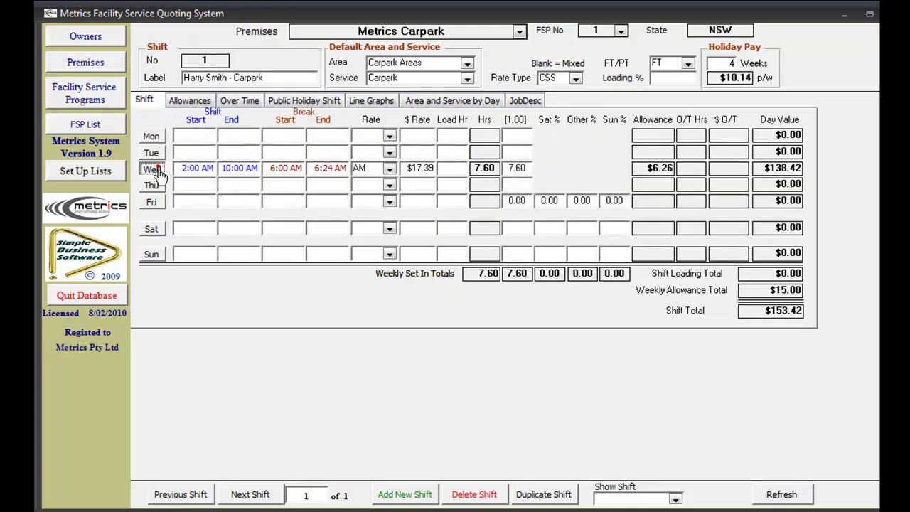
pyautogui.click(477, 125)
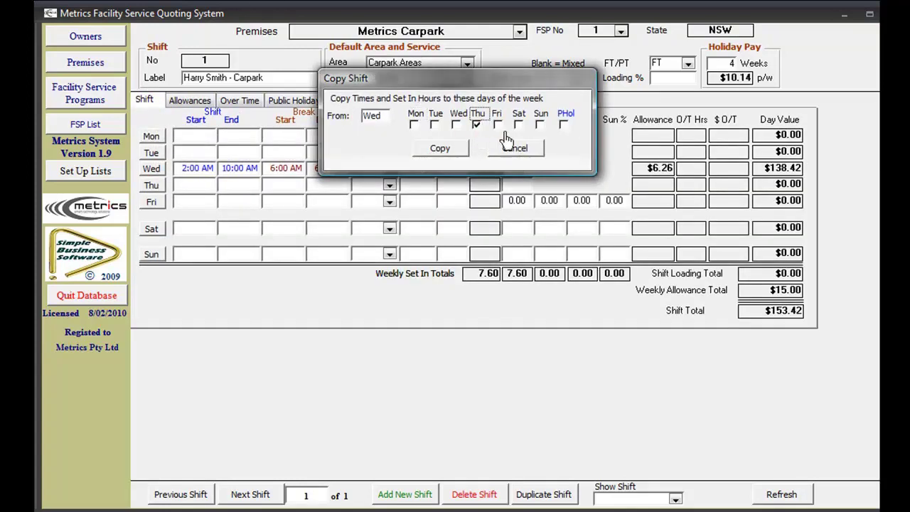
pyautogui.click(497, 126)
pyautogui.click(518, 126)
pyautogui.click(540, 126)
pyautogui.click(564, 126)
pyautogui.click(460, 150)
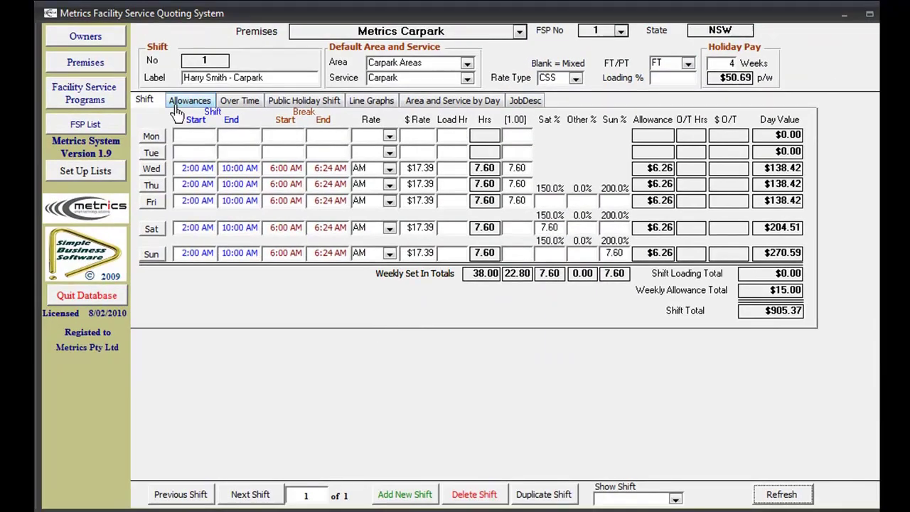
# Step: Change the public holiday shift's start time to 6:00 AM, cutting it to 3.6 hours
pyautogui.click(177, 108)
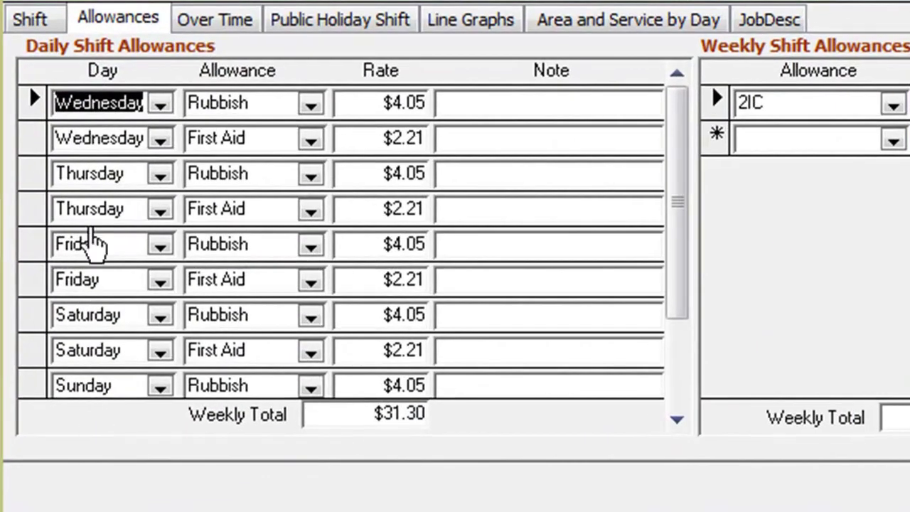
pyautogui.click(298, 30)
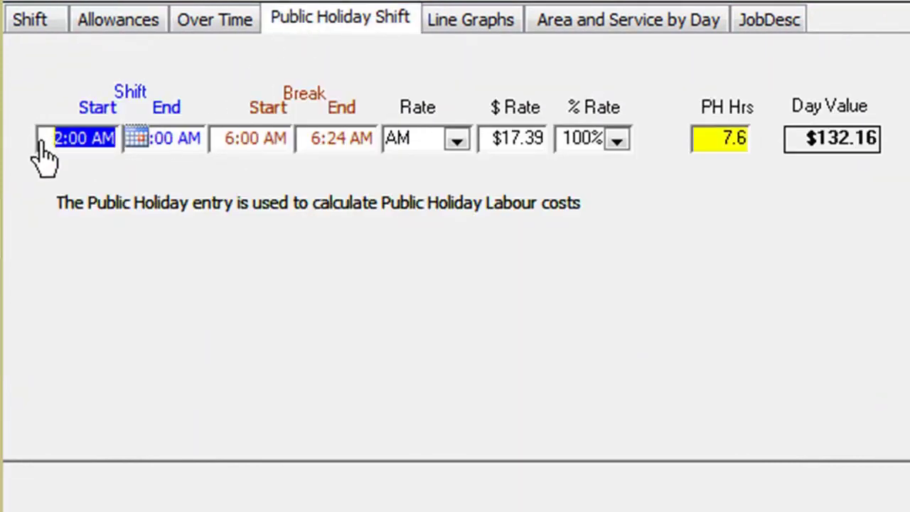
pyautogui.click(41, 144)
pyautogui.press('BackSpace')
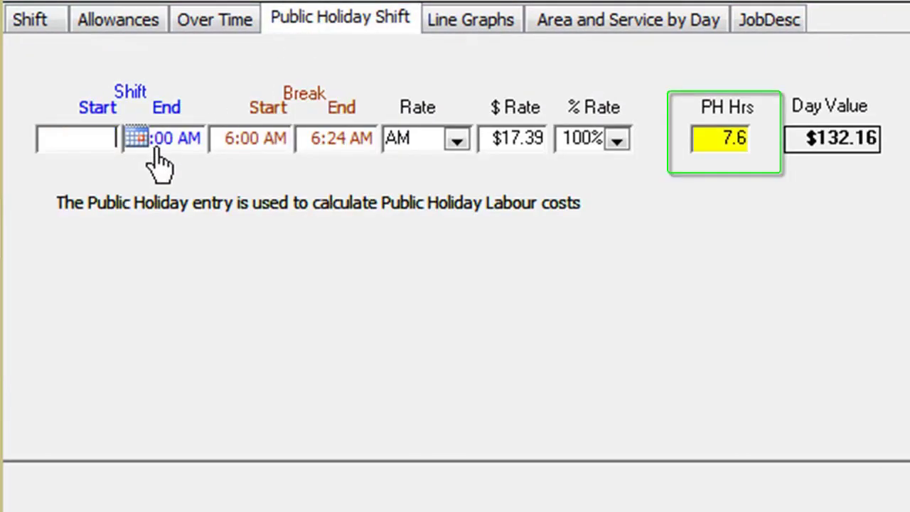
pyautogui.write('6am')
pyautogui.press('Tab')
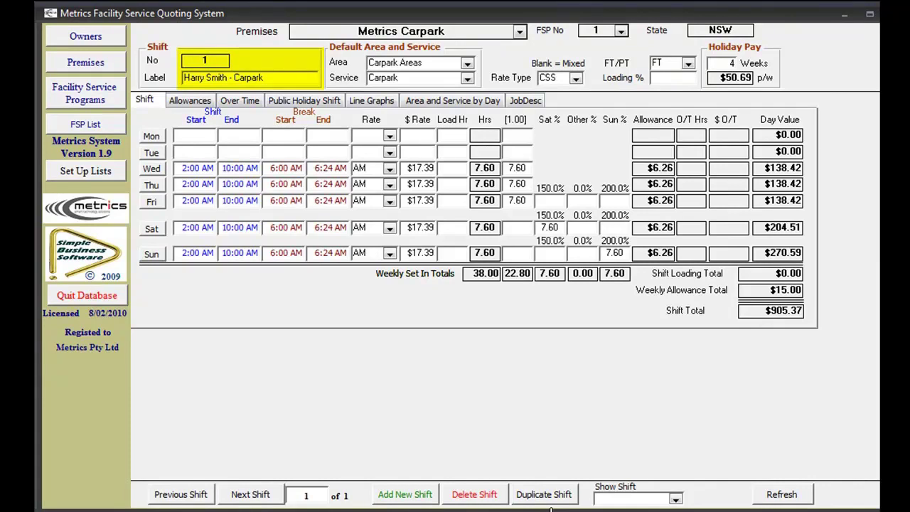
# Step: Duplicate the carpark shift as shift 2 and relabel it with the other cleaner's name
pyautogui.click(551, 498)
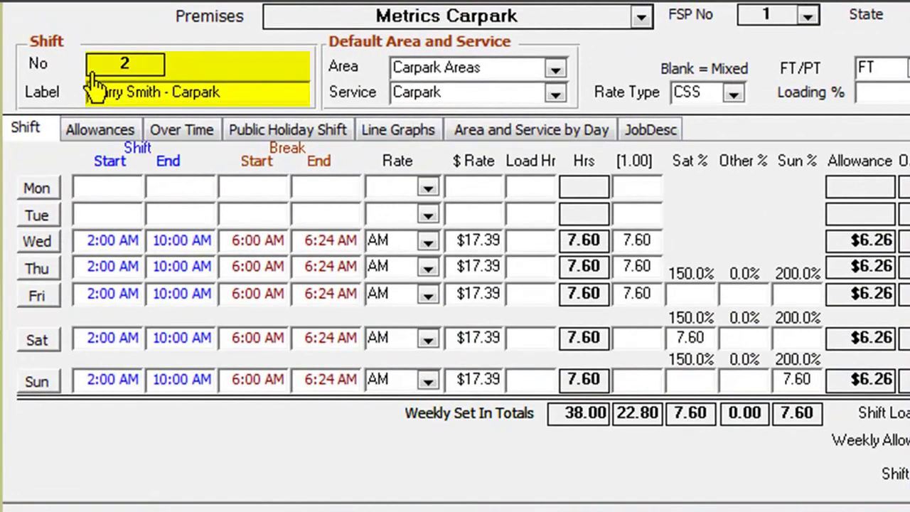
pyautogui.click(94, 130)
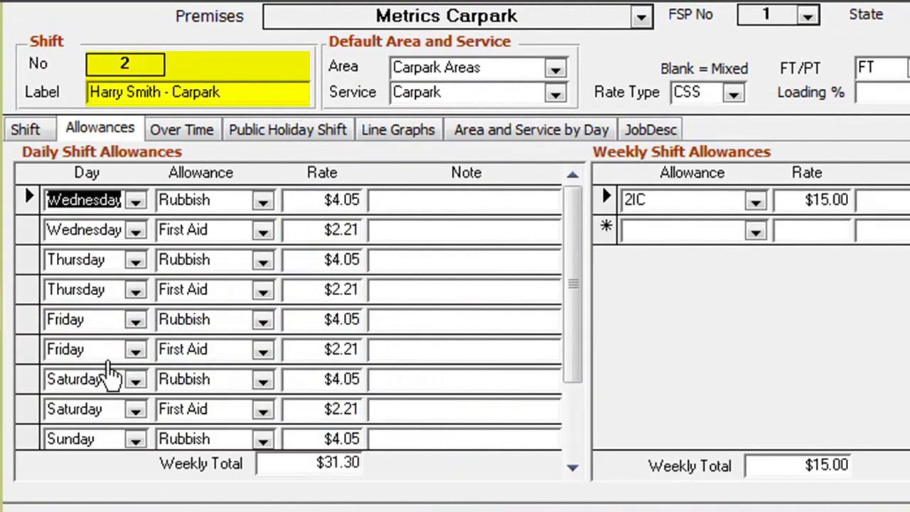
pyautogui.click(152, 93)
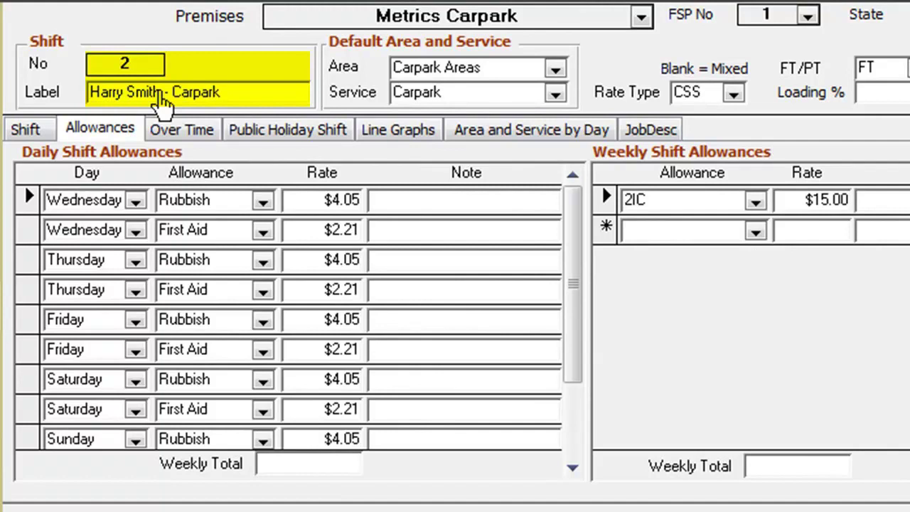
pyautogui.press('BackSpace')
pyautogui.press('BackSpace')
pyautogui.press('BackSpace')
pyautogui.press('BackSpace')
pyautogui.press('BackSpace')
pyautogui.press('BackSpace')
pyautogui.press('BackSpace')
pyautogui.press('BackSpace')
pyautogui.press('BackSpace')
pyautogui.press('BackSpace')
pyautogui.press('BackSpace')
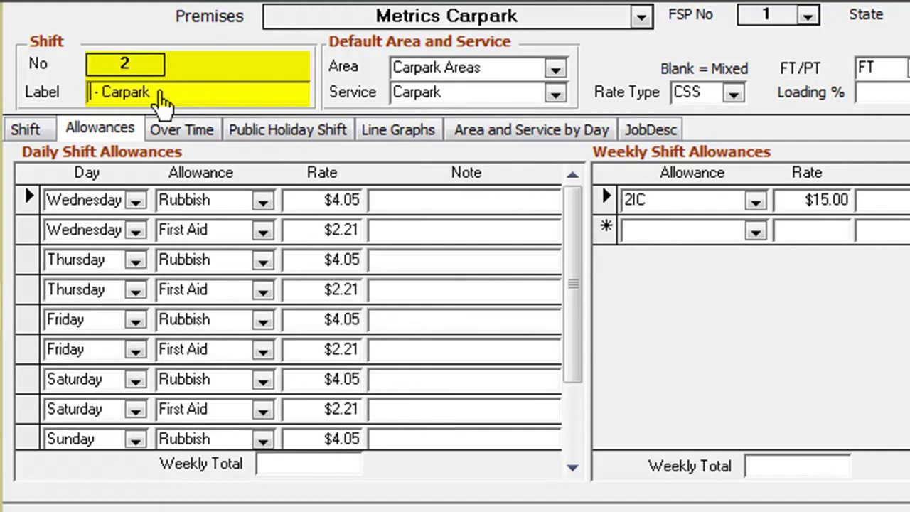
pyautogui.write('Ben')
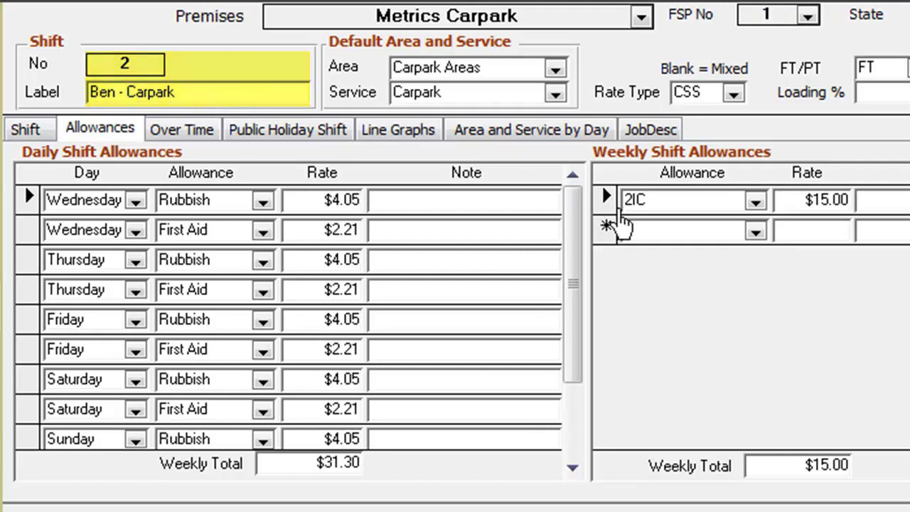
# Step: Delete shift 2's 2IC weekly allowance
pyautogui.click(620, 222)
pyautogui.click(608, 199)
pyautogui.press('Delete')
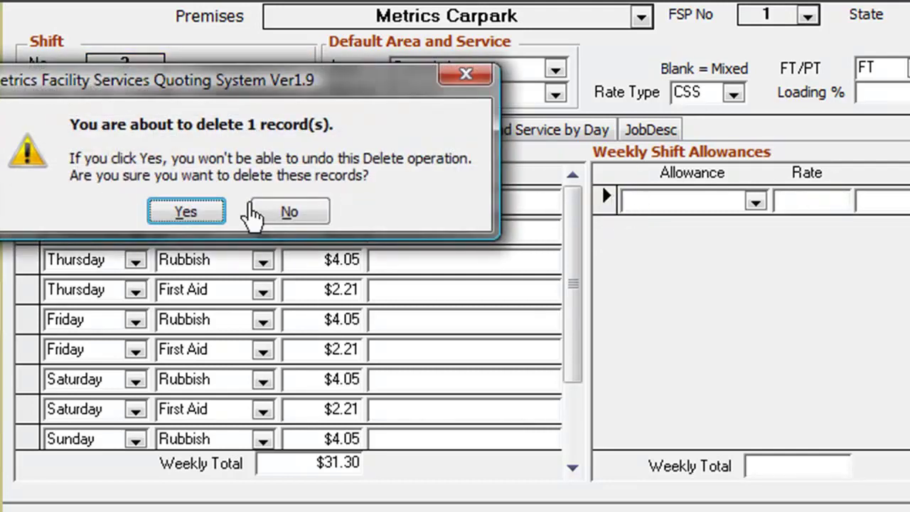
pyautogui.click(207, 212)
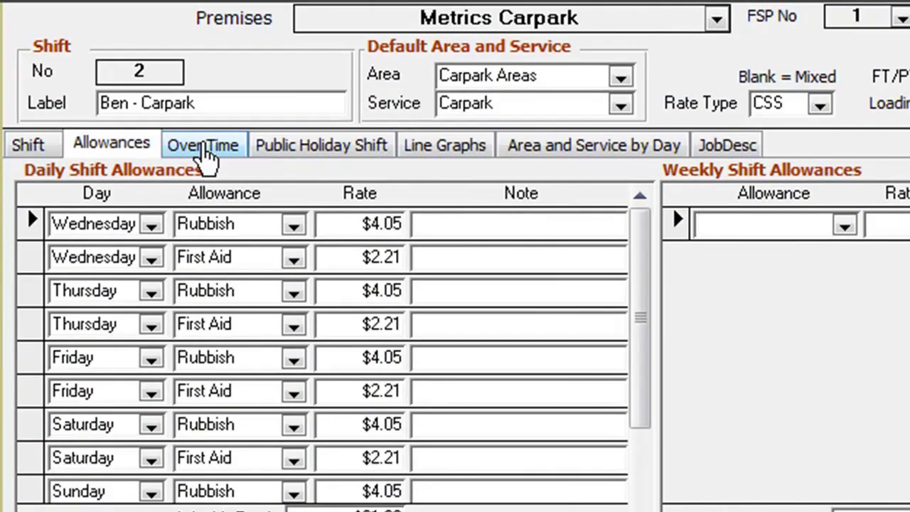
# Step: Enter 2 hours of 1.50 time-and-a-half overtime for Saturday
pyautogui.click(204, 147)
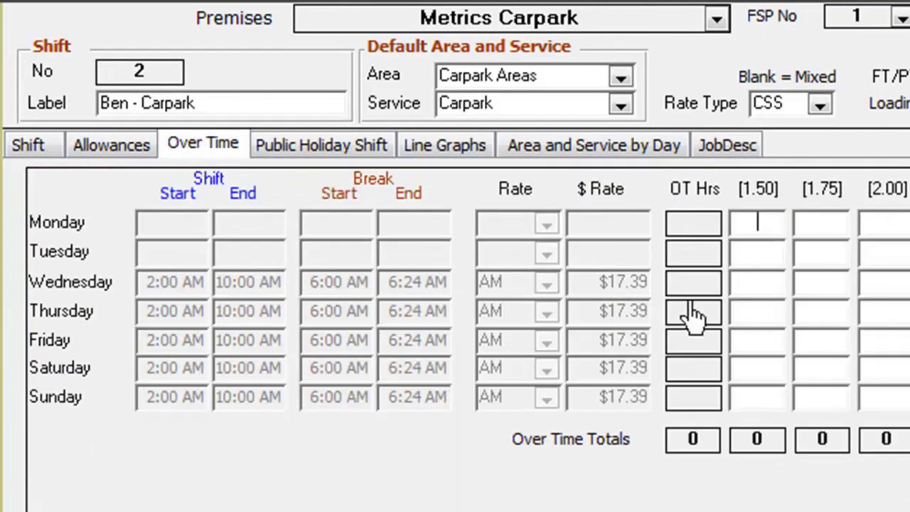
pyautogui.click(753, 372)
pyautogui.write('2')
# Step: Lower Saturday's Sat % hours to 5.60 in the weekly shift grid
pyautogui.click(30, 147)
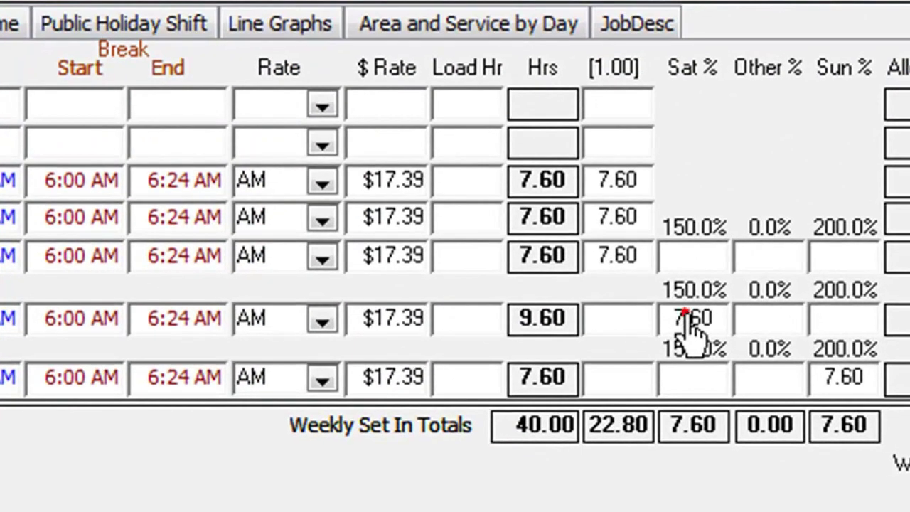
pyautogui.click(684, 313)
pyautogui.press('Tab')
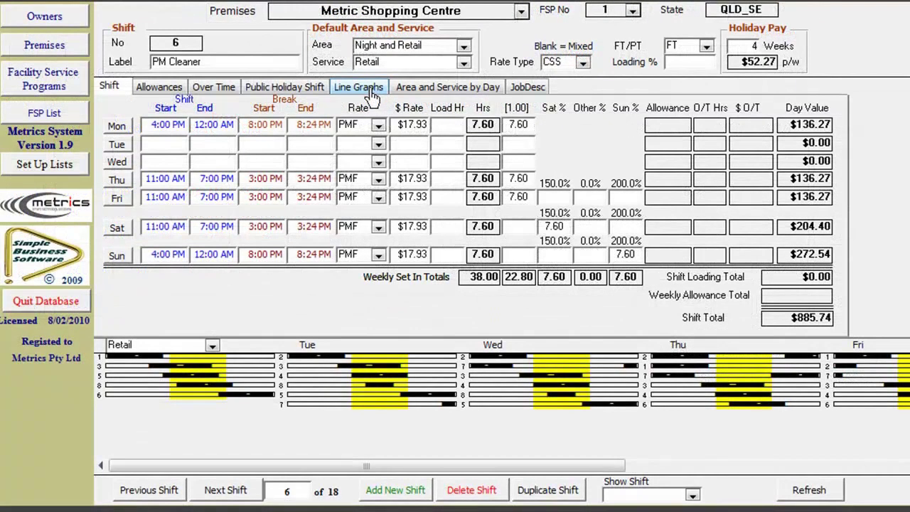
# Step: Display the PM Cleaner shift's weekly line graph and scroll the day-by-day chart
pyautogui.click(372, 91)
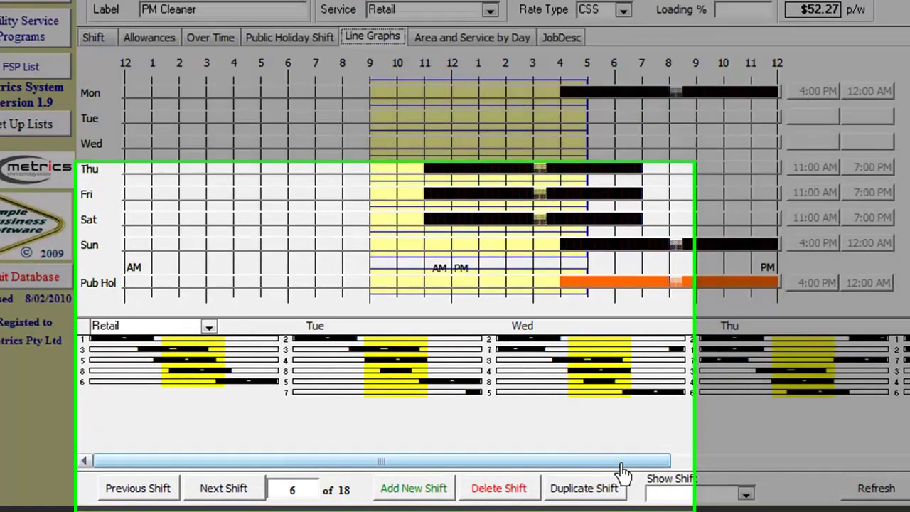
pyautogui.moveTo(520, 467); pyautogui.dragTo(779, 467)
pyautogui.moveTo(682, 439); pyautogui.dragTo(716, 439)
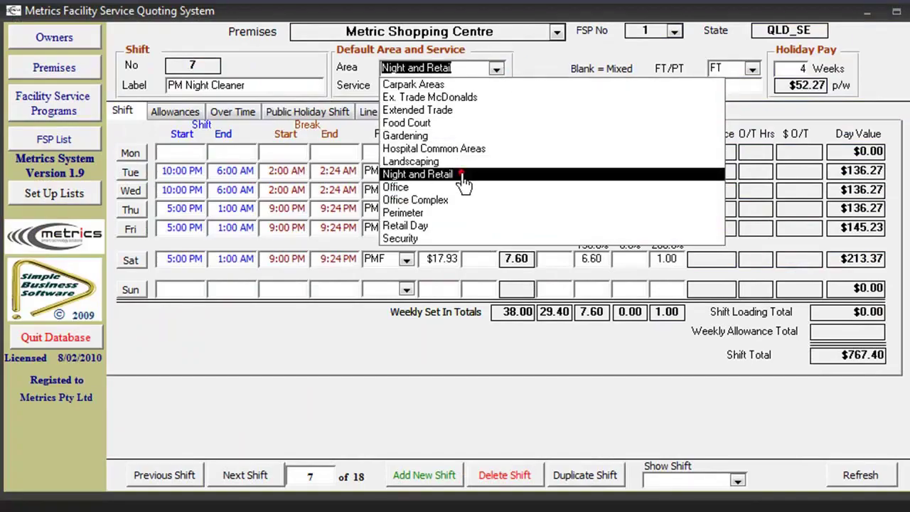
# Step: Keep Night as the default area and Retail as the default service
pyautogui.click(462, 176)
pyautogui.click(496, 86)
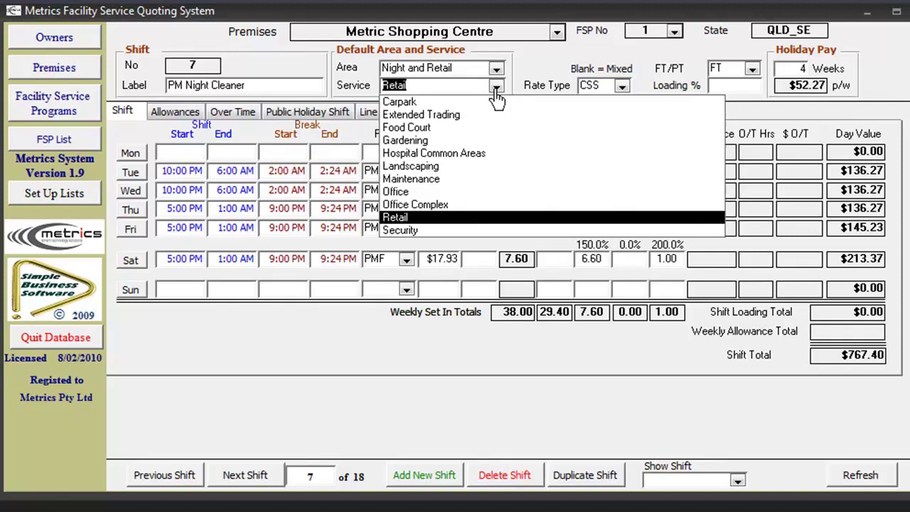
pyautogui.click(436, 217)
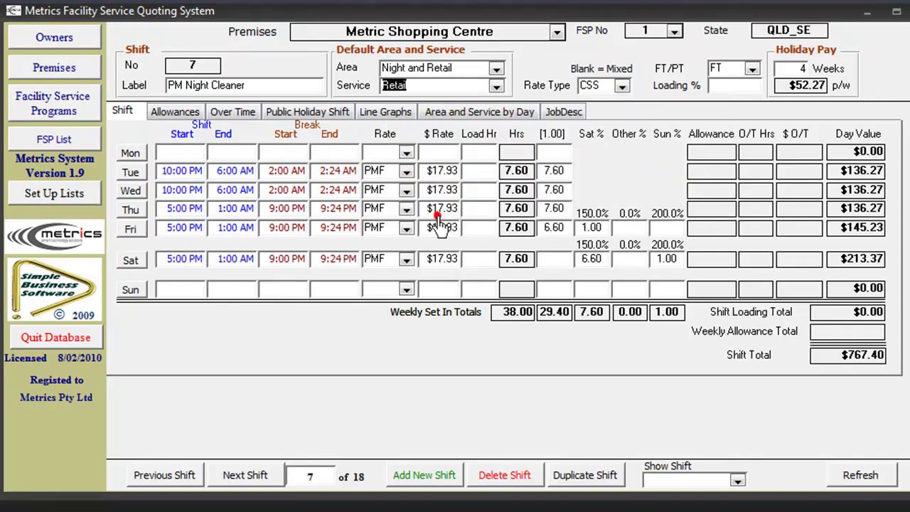
# Step: Set Thursday, Friday and Saturday's area to Ex. Trade McDonalds
pyautogui.click(451, 114)
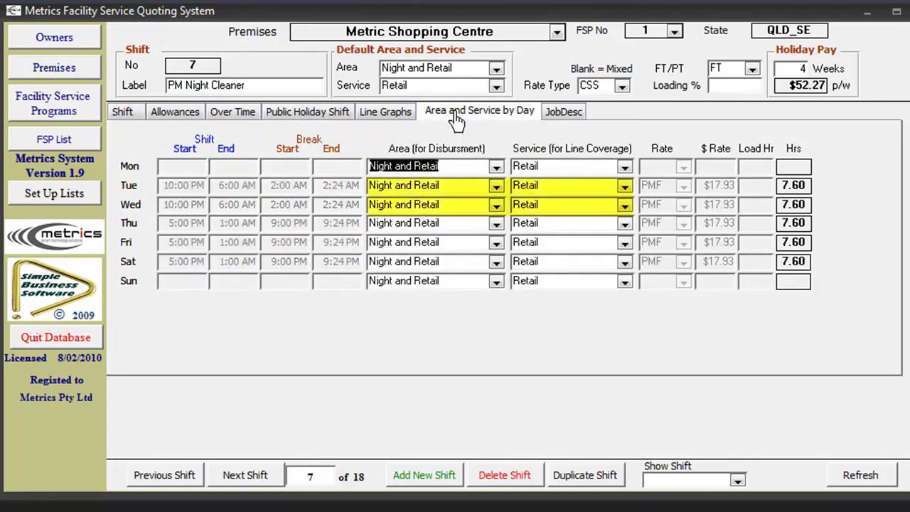
pyautogui.click(495, 223)
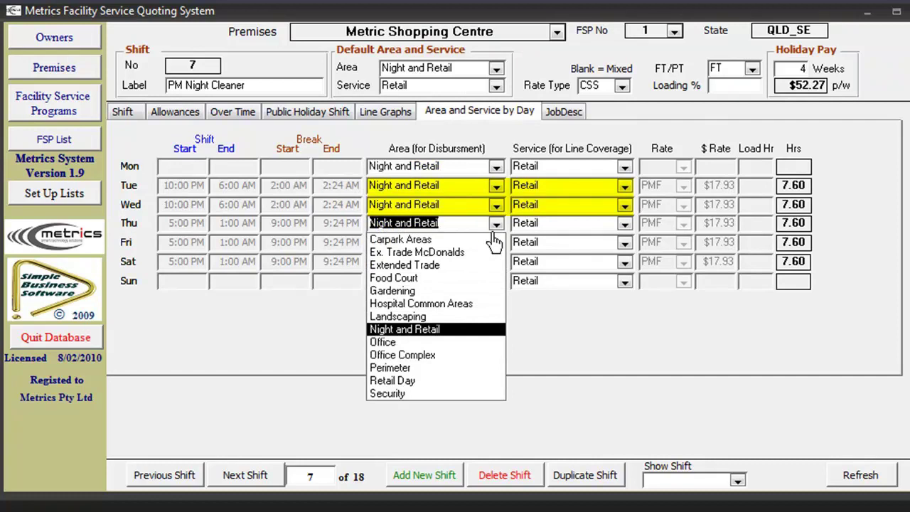
pyautogui.click(489, 253)
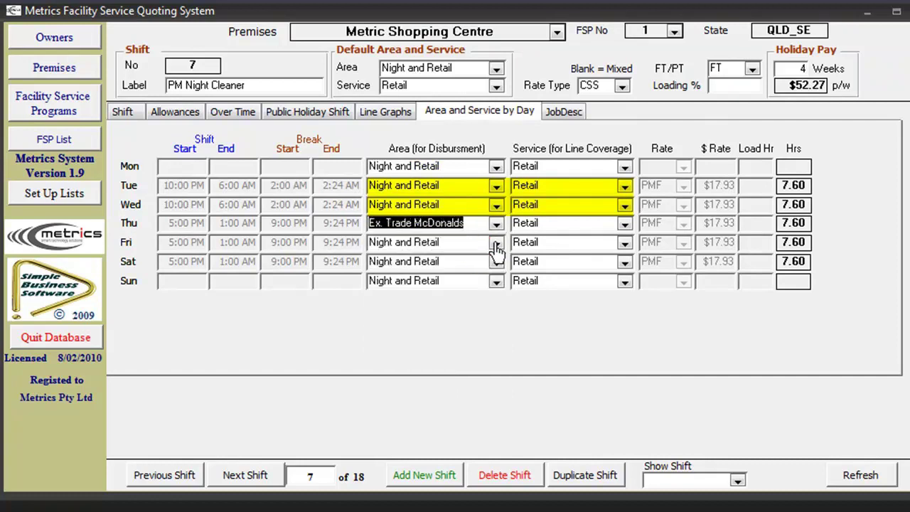
pyautogui.click(496, 242)
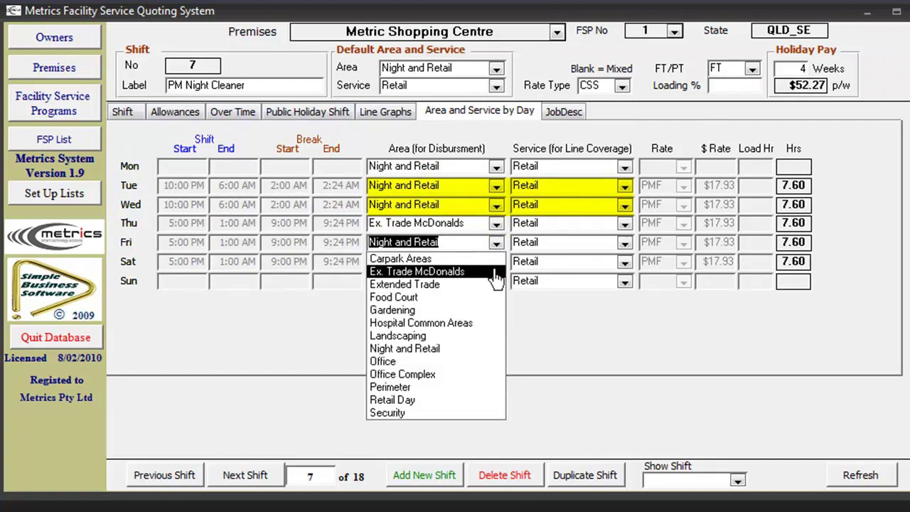
pyautogui.click(496, 272)
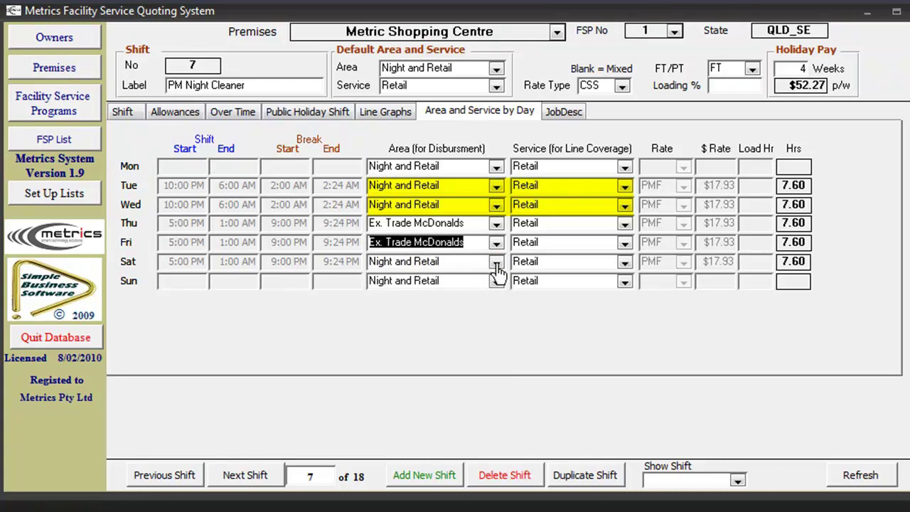
pyautogui.click(496, 264)
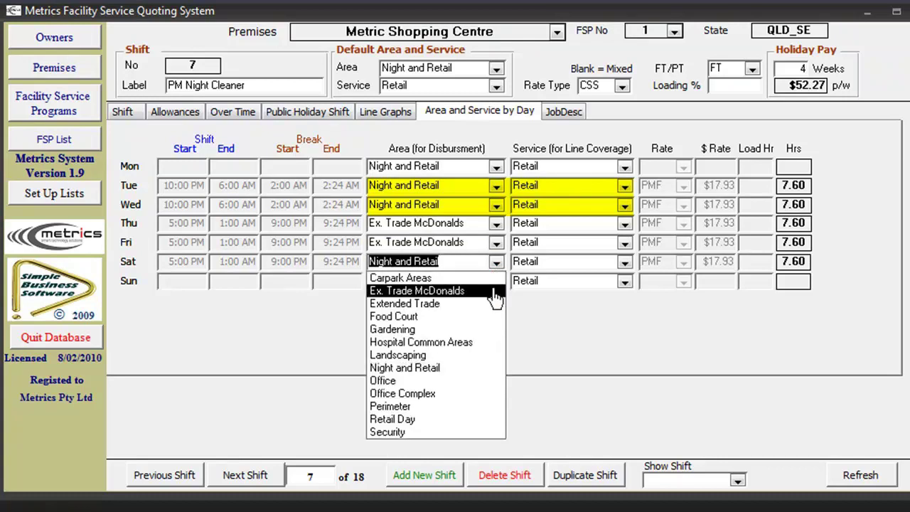
pyautogui.click(495, 292)
# Step: Set Thursday, Friday and Saturday's service to Food Court
pyautogui.click(624, 224)
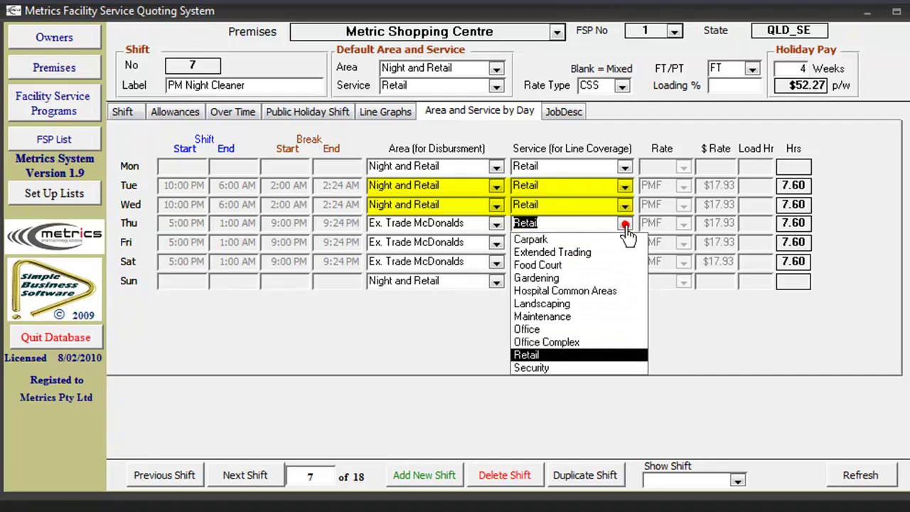
pyautogui.click(610, 264)
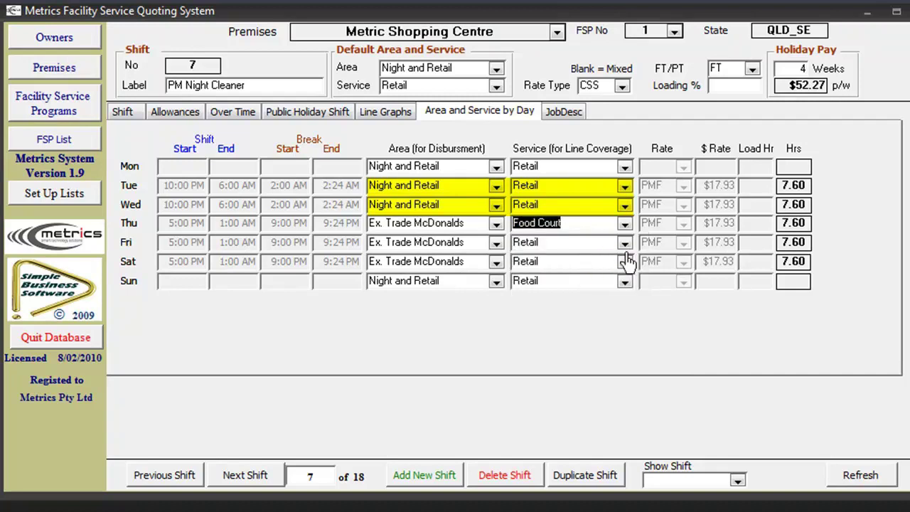
pyautogui.click(624, 243)
pyautogui.click(621, 292)
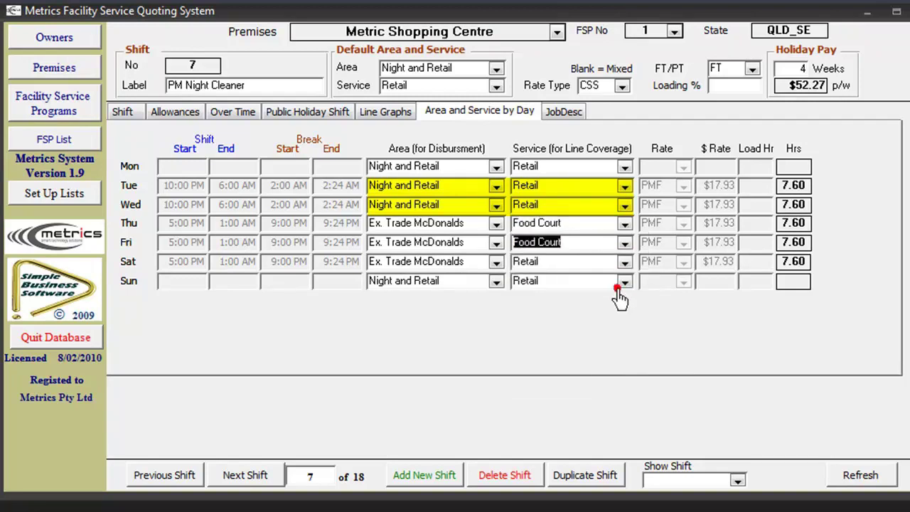
pyautogui.click(623, 262)
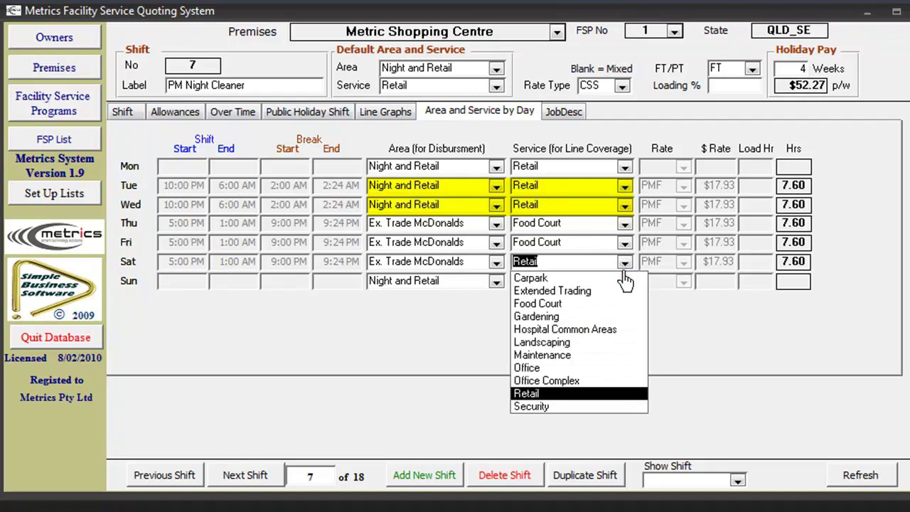
pyautogui.click(605, 306)
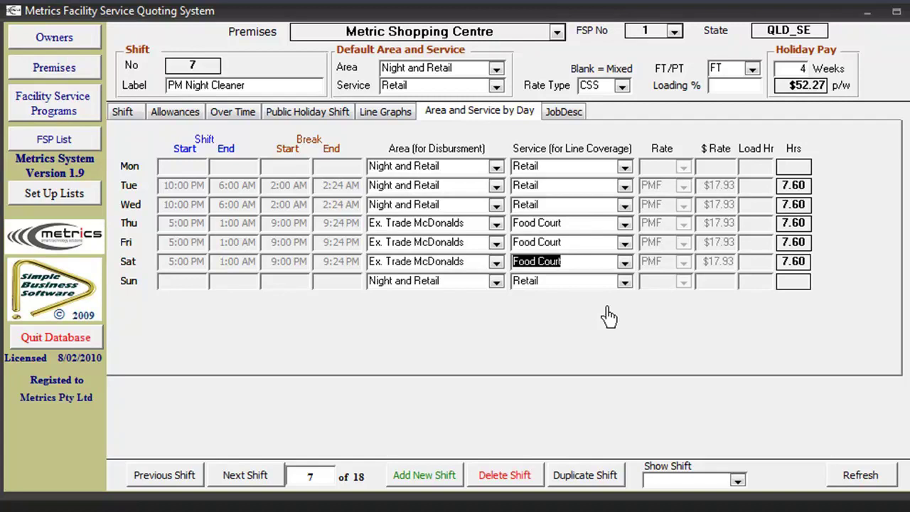
# Step: Copy the stored Night Retail duties into the shift's job description
pyautogui.click(562, 114)
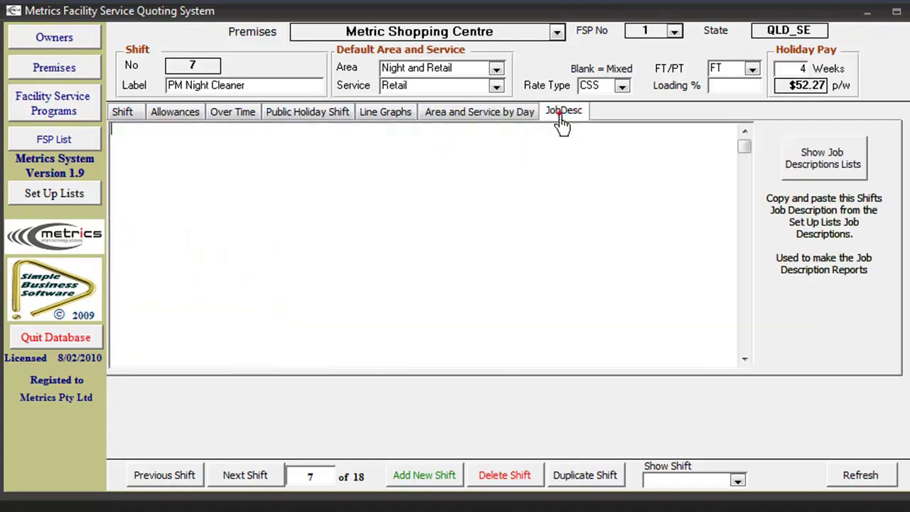
pyautogui.click(825, 159)
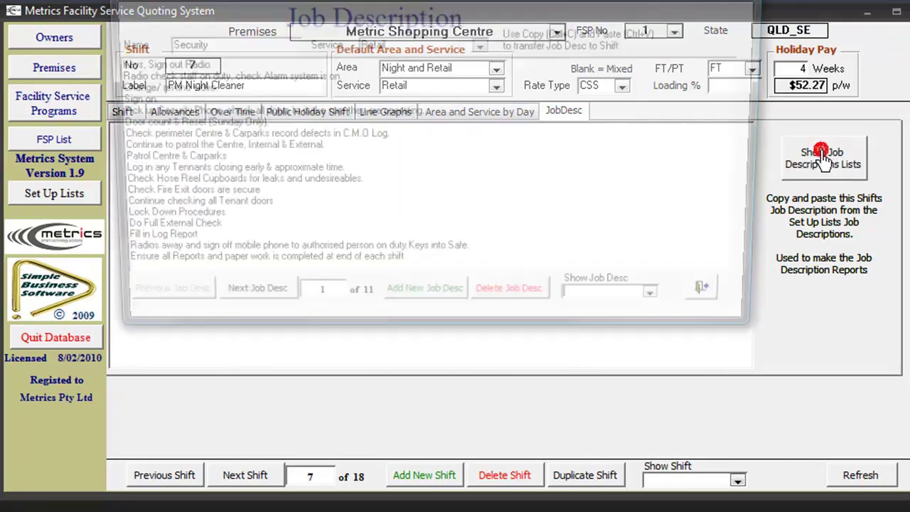
pyautogui.click(667, 306)
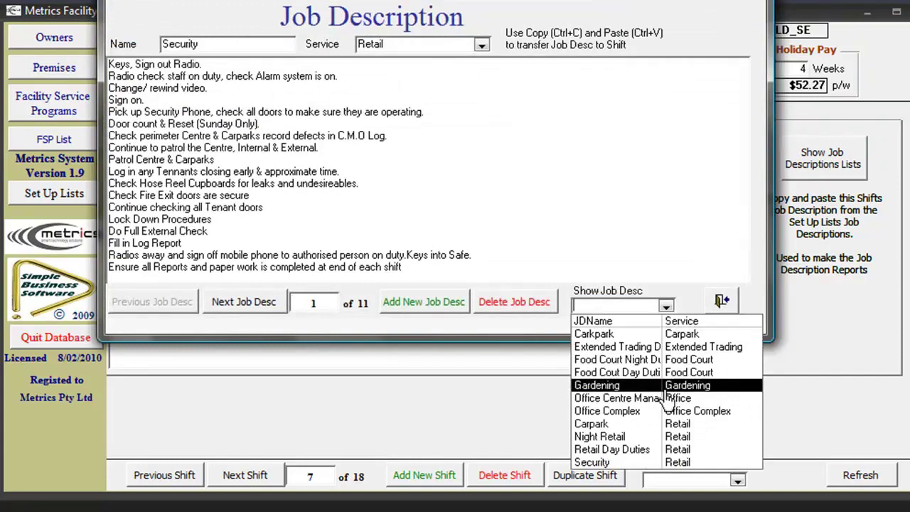
pyautogui.click(637, 436)
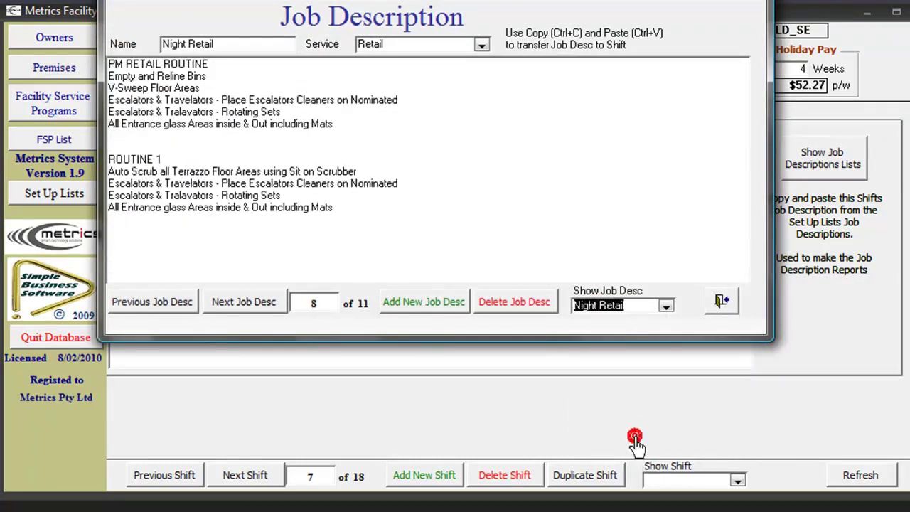
pyautogui.moveTo(345, 199); pyautogui.dragTo(85, 62)
pyautogui.hotkey('ctrl', 'c')
pyautogui.click(722, 301)
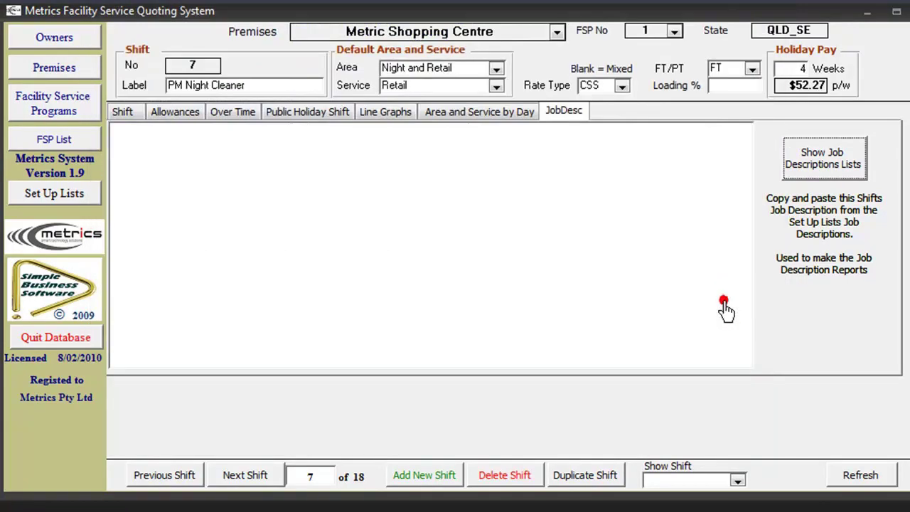
pyautogui.click(125, 203)
pyautogui.hotkey('ctrl', 'v')
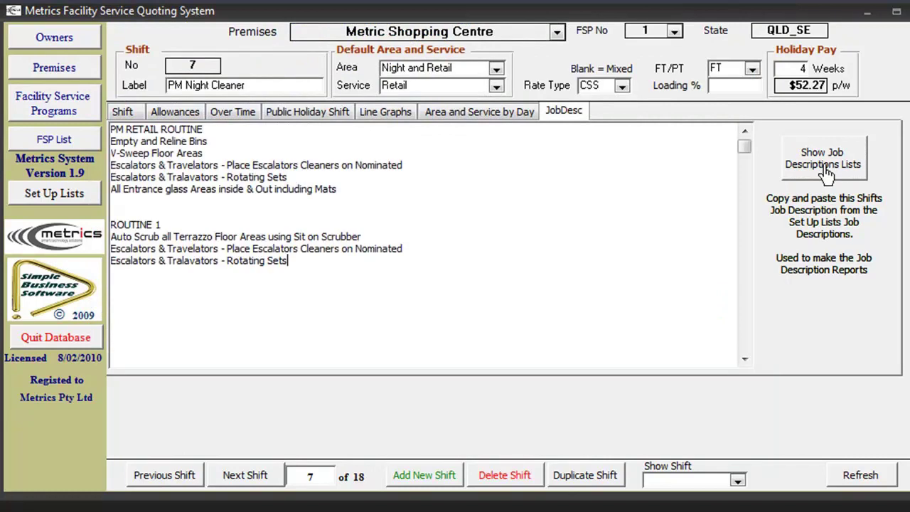
# Step: Add the stored Food Court Night Duties text to the job description
pyautogui.click(825, 170)
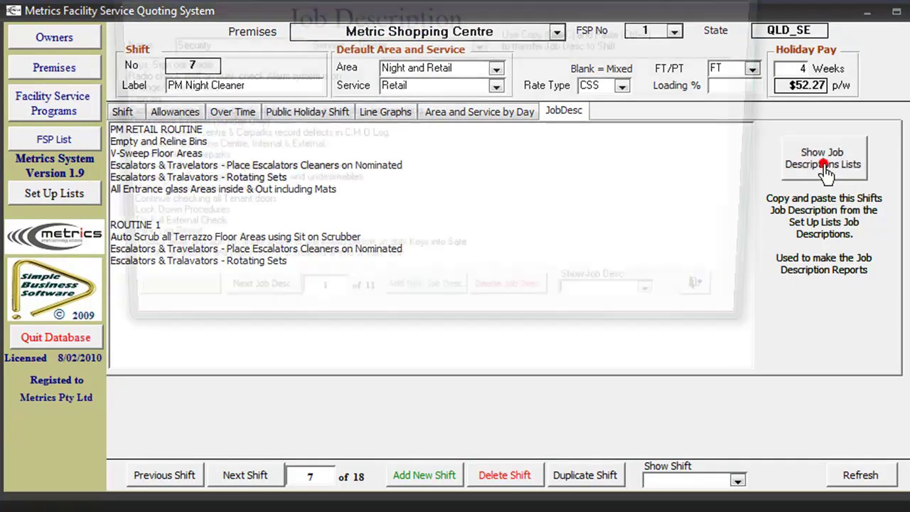
pyautogui.click(666, 308)
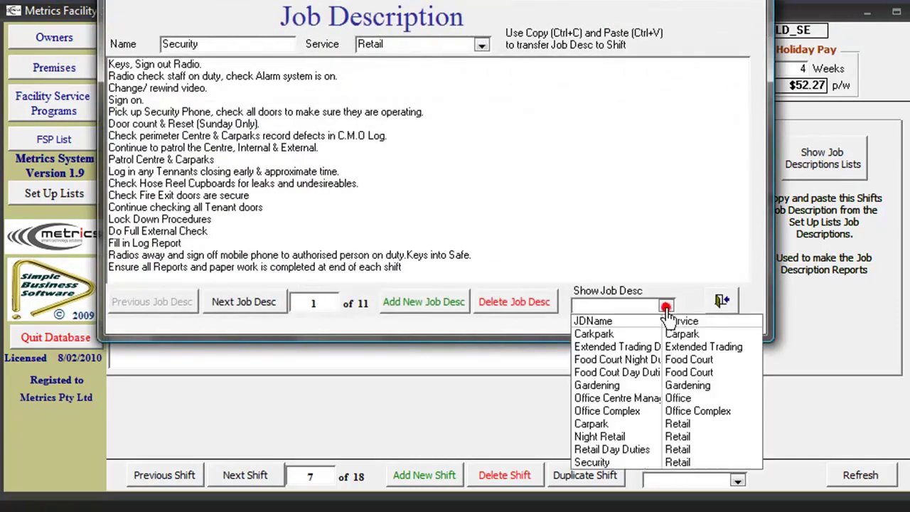
pyautogui.click(651, 364)
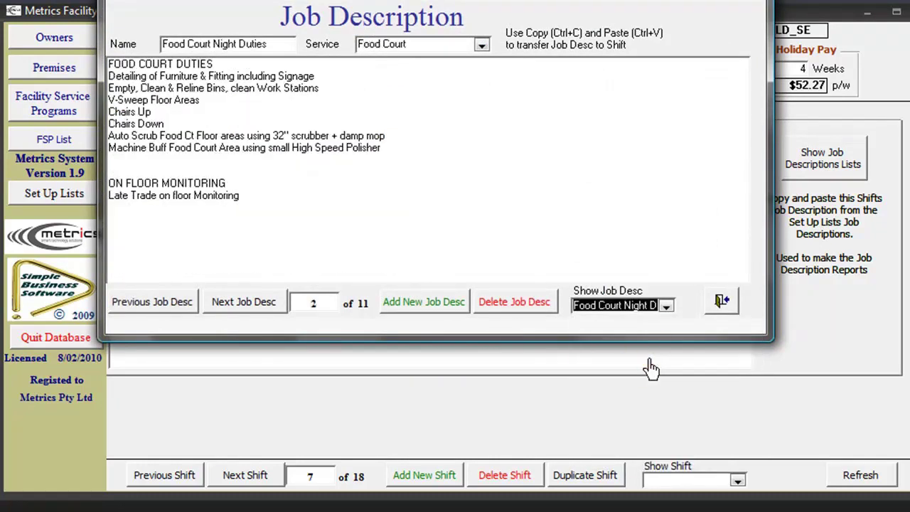
pyautogui.moveTo(282, 212); pyautogui.dragTo(55, 56)
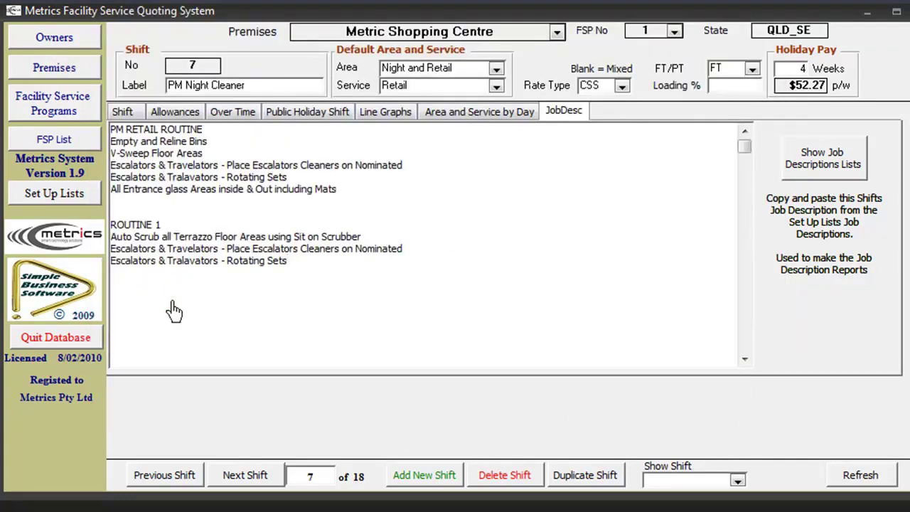
pyautogui.write('FOOD COURT DUTIES Detailing of Furniture & Fitting including Signage Empty, Clean & Reline Bins, clean Work Stations V-Sweep Floor Areas Chairs Up Chairs Down Auto Scrub Food Ct Floor areas using 32" scrubber + damp mop Machine Buff Food Court Area using small High Speed Polisher   ON FLOOR MONITORING Late Trade on floor Monitoring')
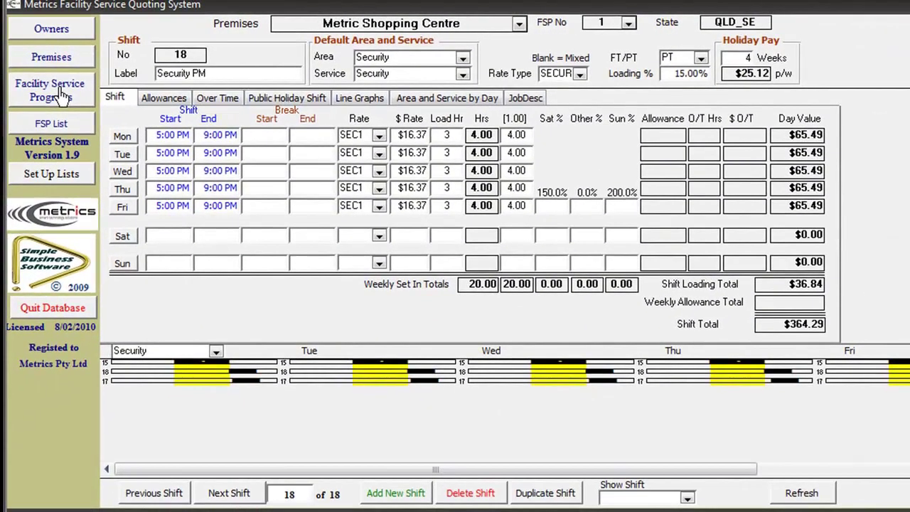
# Step: Go back to the Facility Service Program labour list with all 18 shifts totalling $10,375.02
pyautogui.click(62, 96)
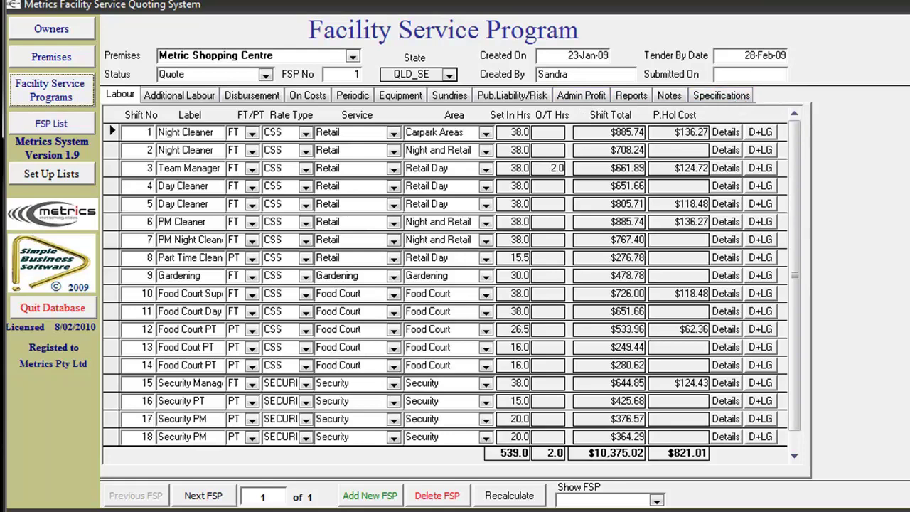
# Step: Display Additional Labour: six traded public holidays, $16,176.09 annual additional labour
pyautogui.click(184, 95)
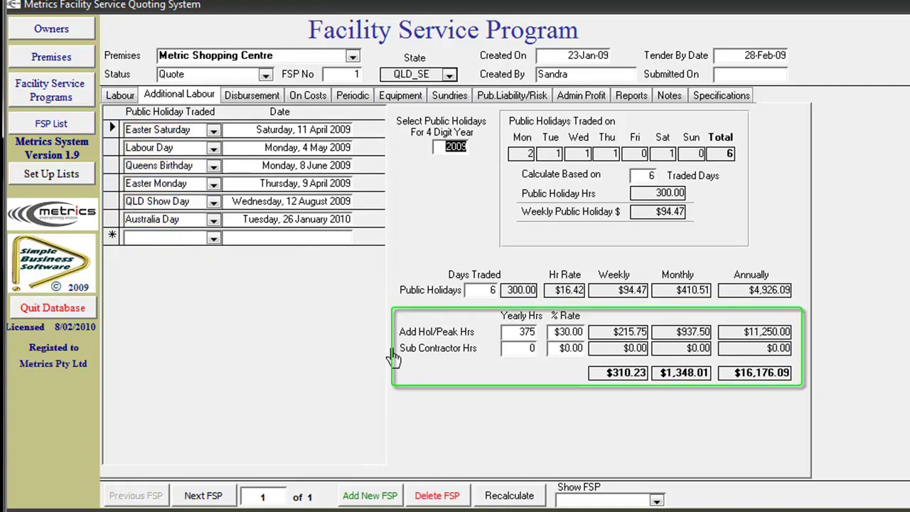
# Step: On the Disbursement page, keep Over Ride set to Yes for manual hours
pyautogui.click(252, 95)
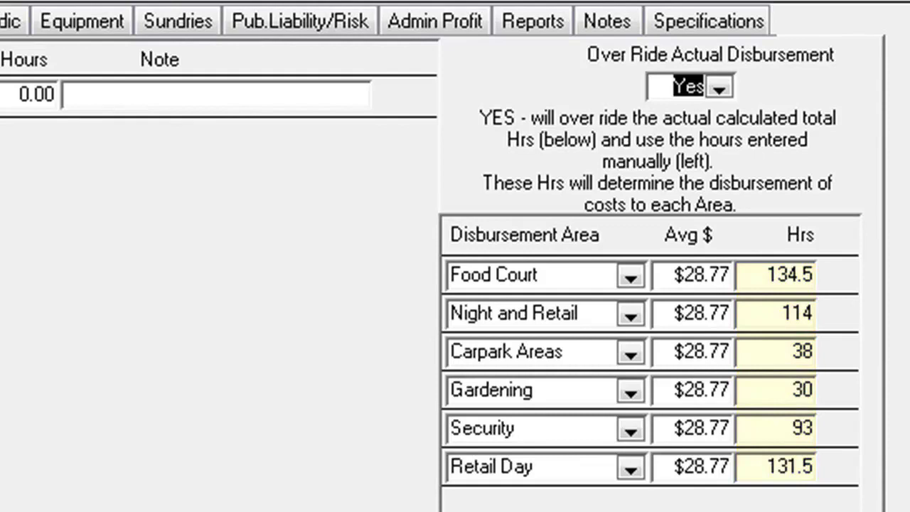
pyautogui.click(720, 87)
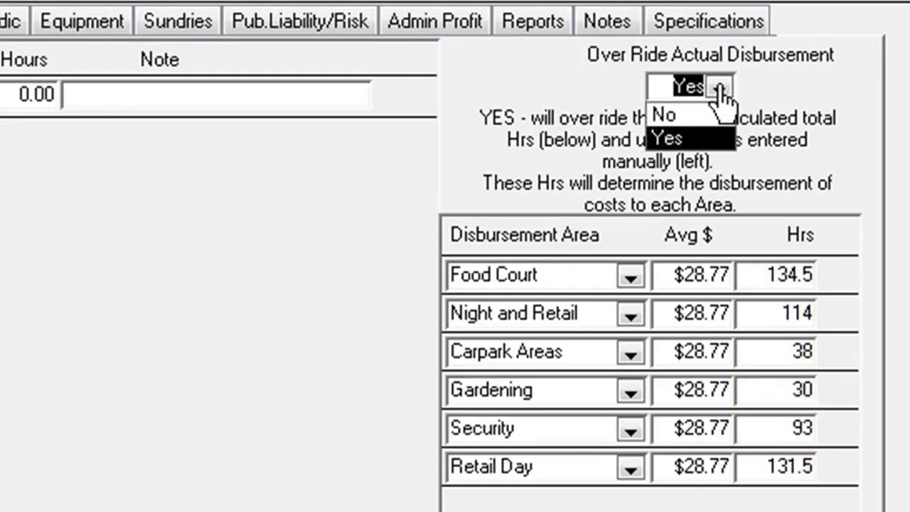
pyautogui.click(720, 95)
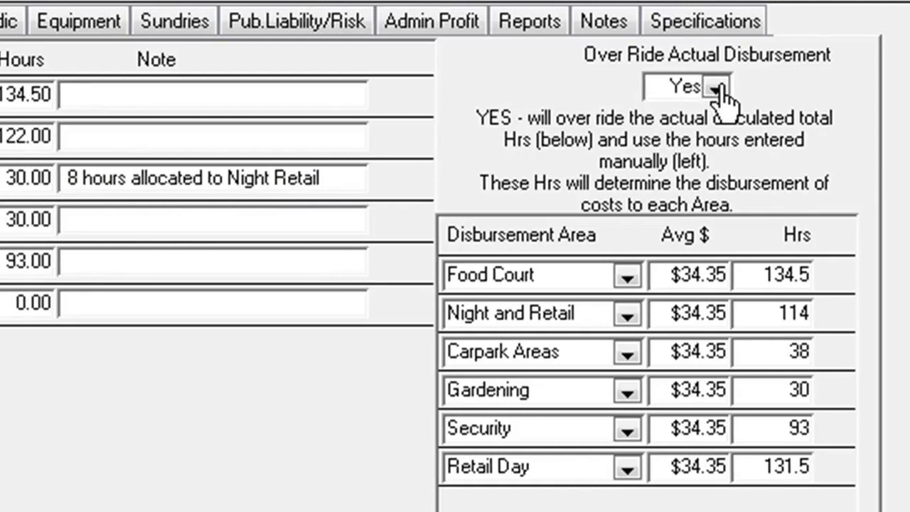
pyautogui.click(719, 89)
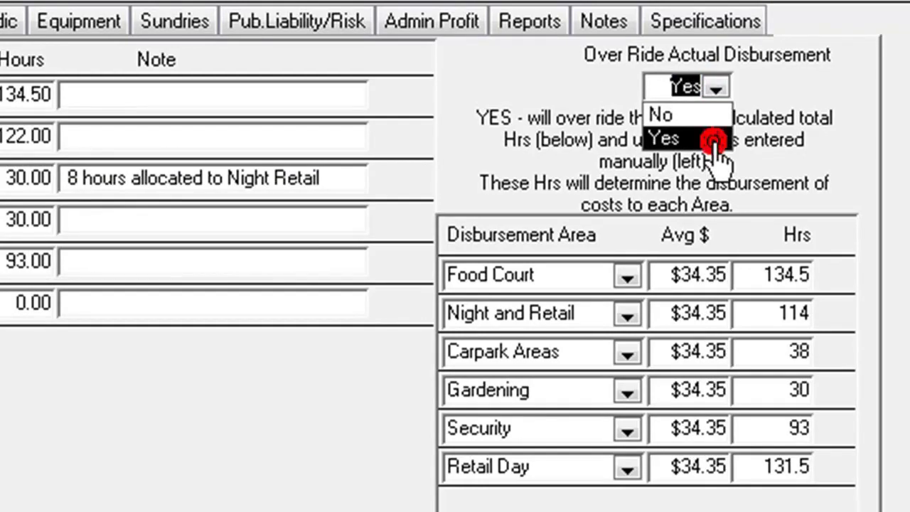
pyautogui.click(711, 140)
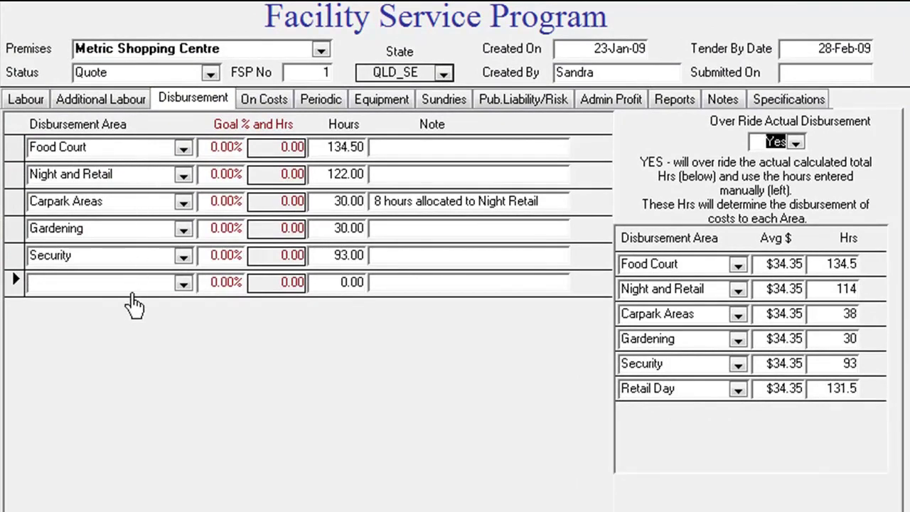
# Step: Add a Retail Day row with 131.5 hours and recalculate to 541 hours
pyautogui.click(182, 285)
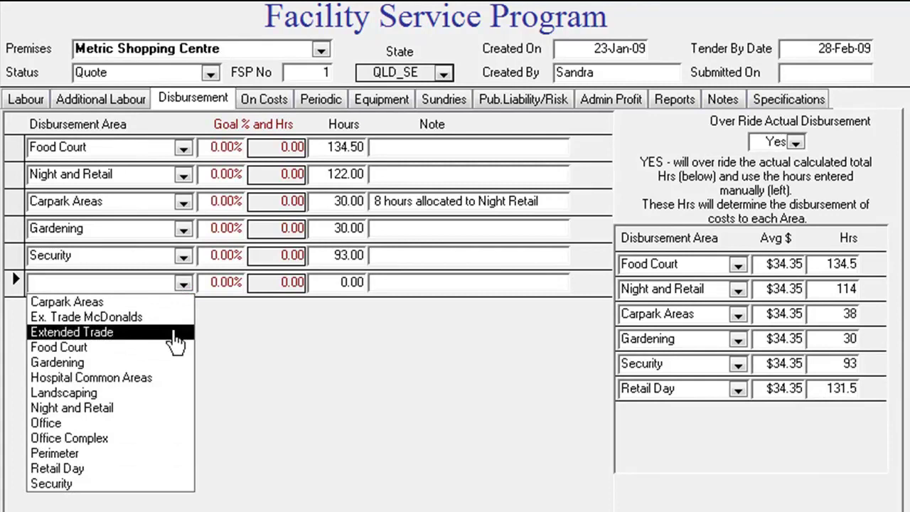
pyautogui.click(132, 470)
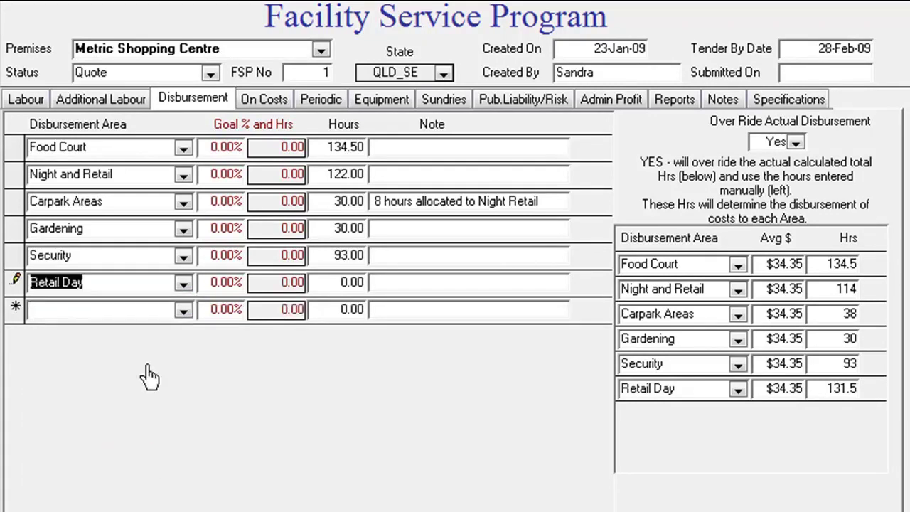
pyautogui.click(344, 287)
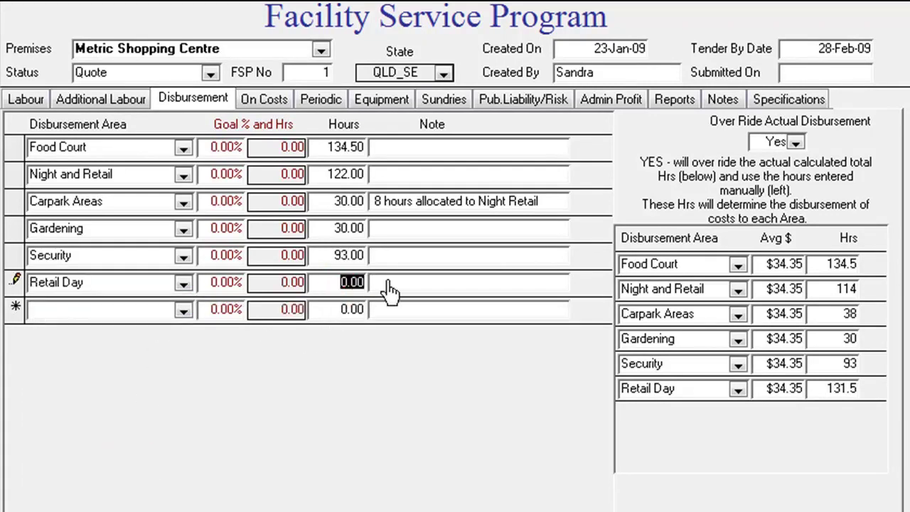
pyautogui.press('BackSpace')
pyautogui.write('131.5')
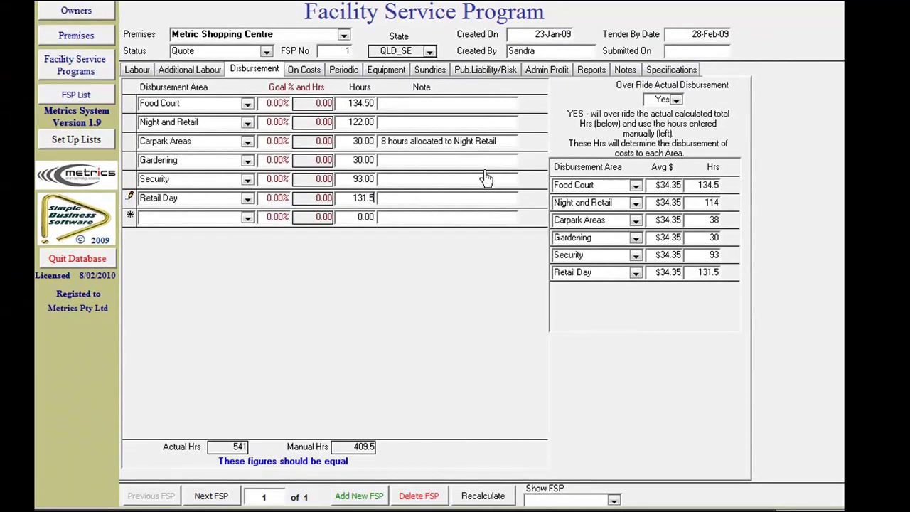
pyautogui.click(487, 511)
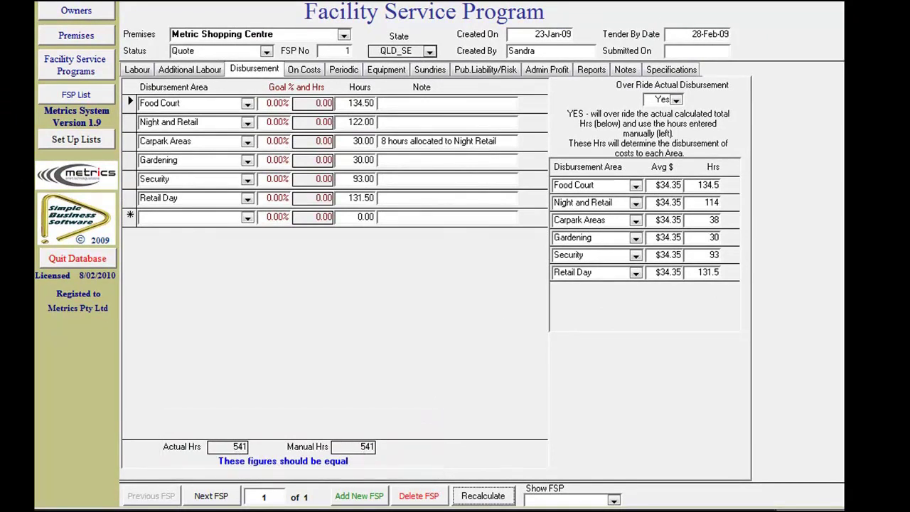
# Step: Fill the On Costs rates with default values and bring up the Periodic items page
pyautogui.click(303, 69)
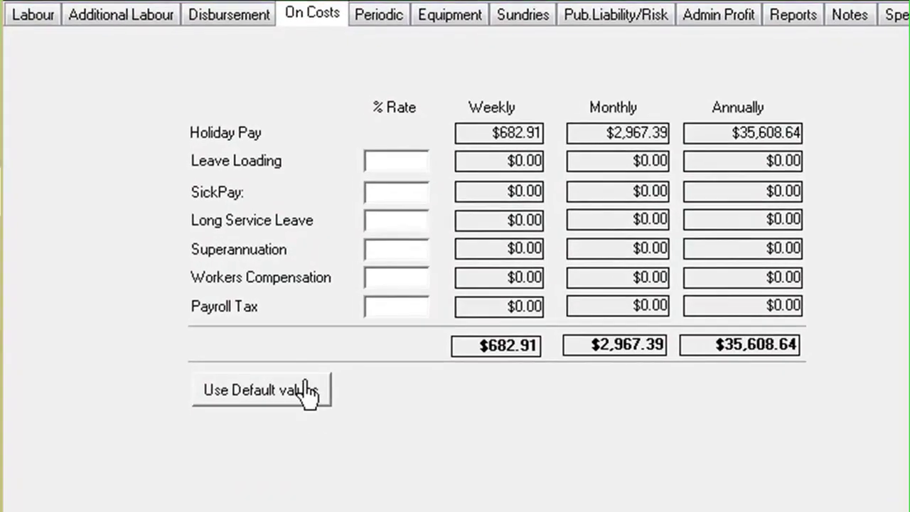
pyautogui.click(309, 399)
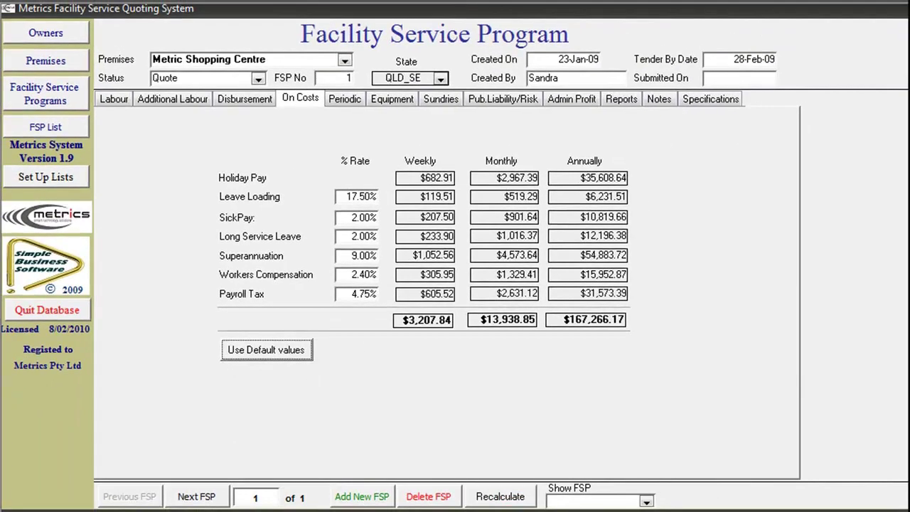
pyautogui.click(344, 99)
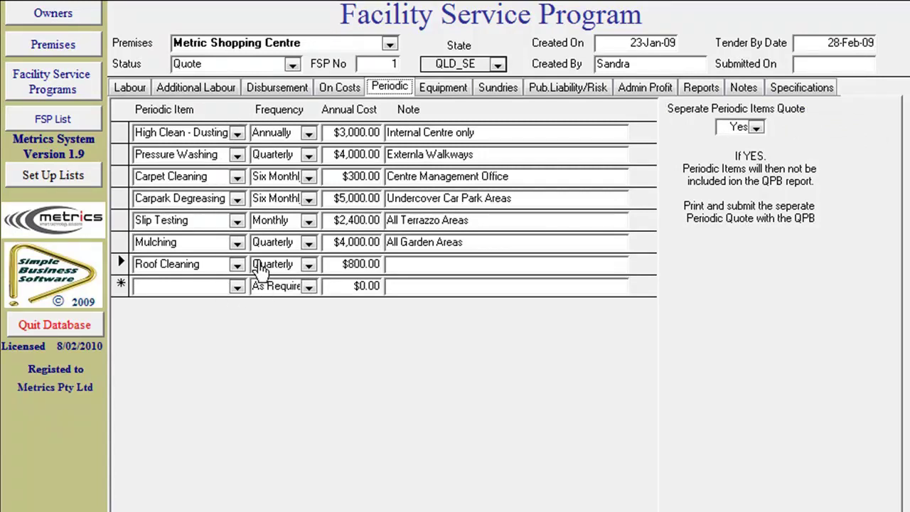
# Step: Check Roof Cleaning's frequency options, then go to the Equipment page
pyautogui.click(237, 264)
pyautogui.click(444, 88)
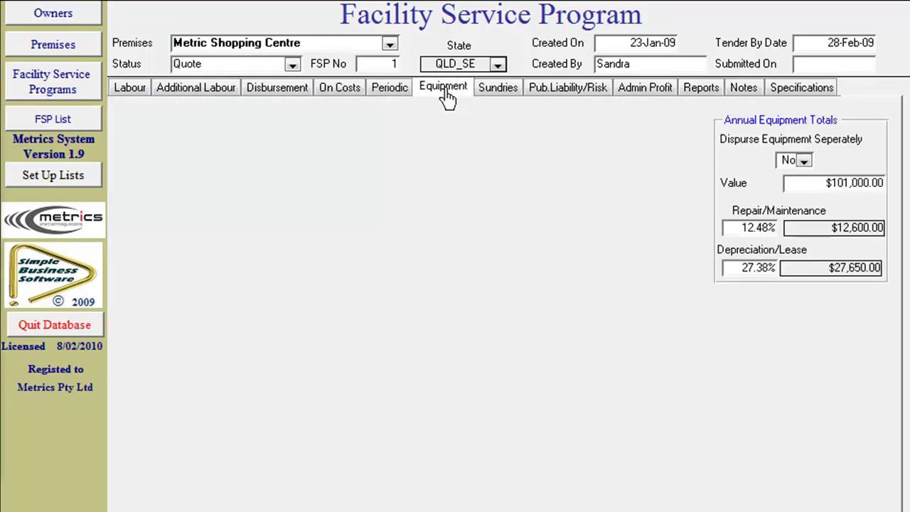
# Step: Switch equipment dispersal to Yes and keep Gardening as the gardening equipment's area
pyautogui.click(447, 93)
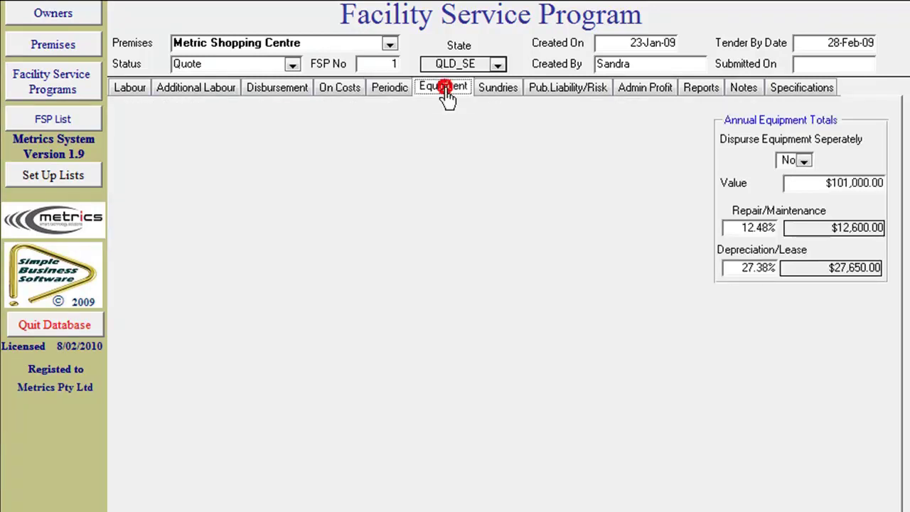
pyautogui.click(802, 162)
pyautogui.click(803, 191)
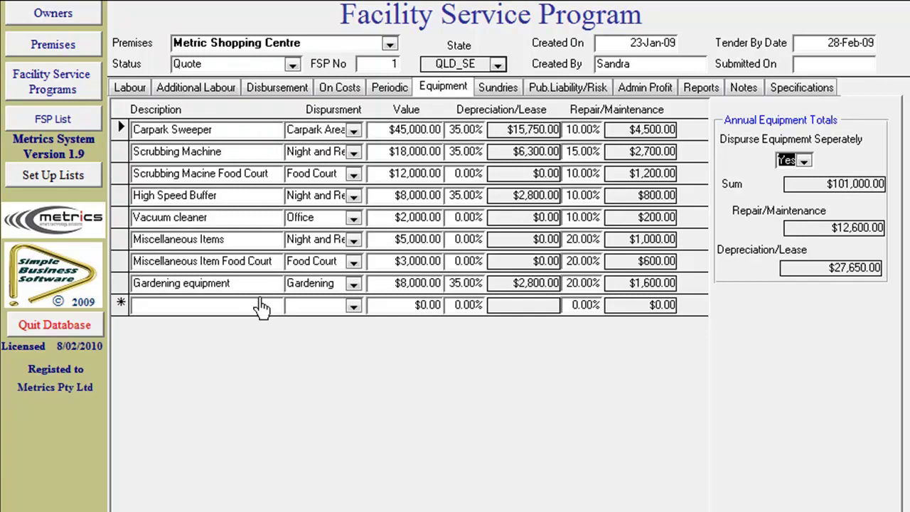
pyautogui.click(352, 284)
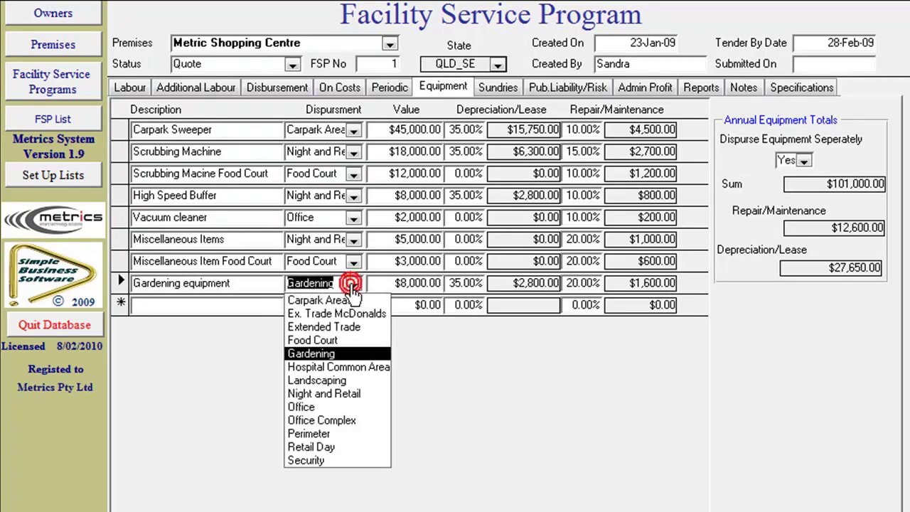
pyautogui.click(329, 354)
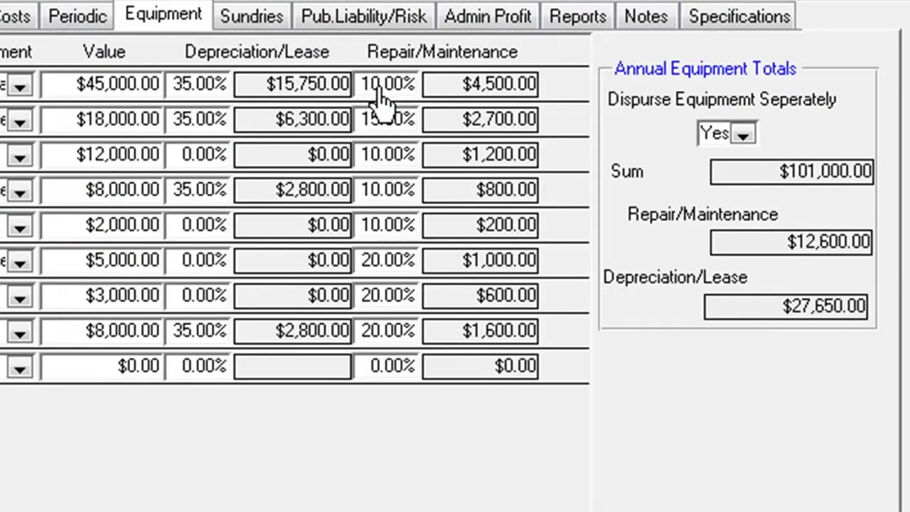
# Step: Return equipment dispersal to No and show the Sundries section
pyautogui.click(743, 135)
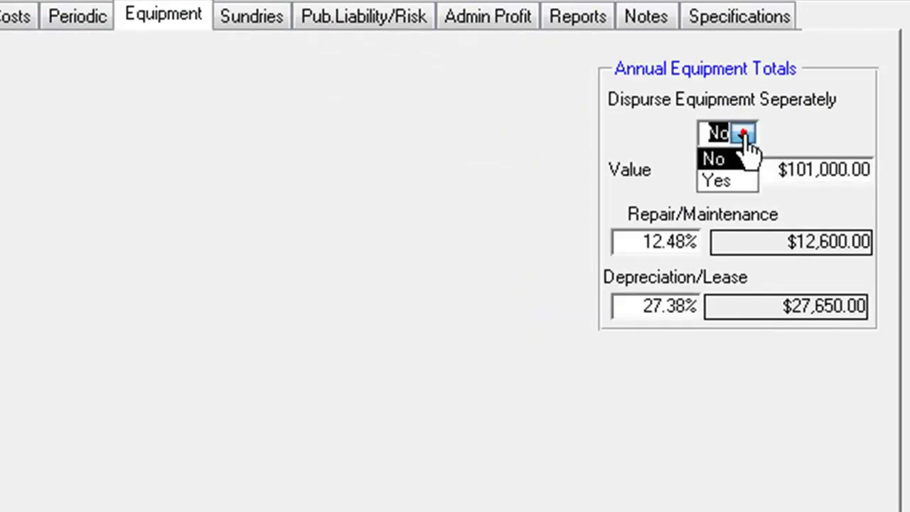
pyautogui.click(743, 134)
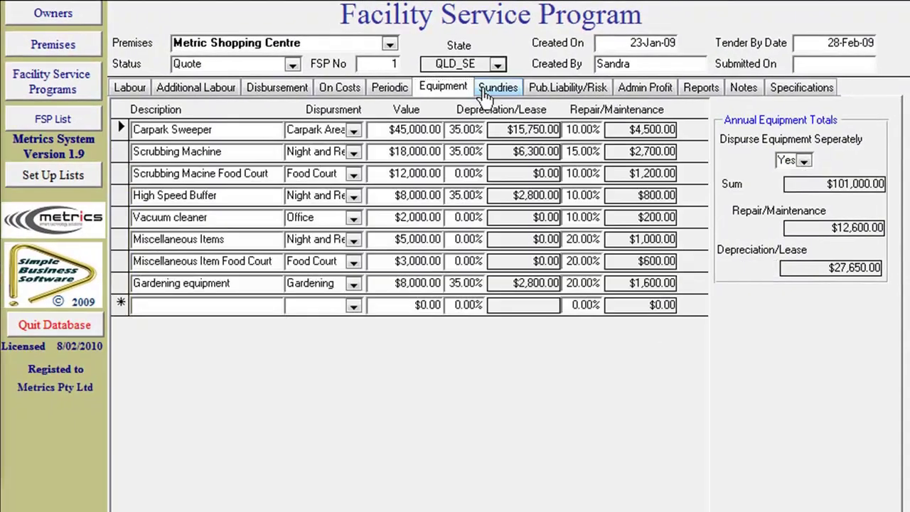
pyautogui.click(472, 87)
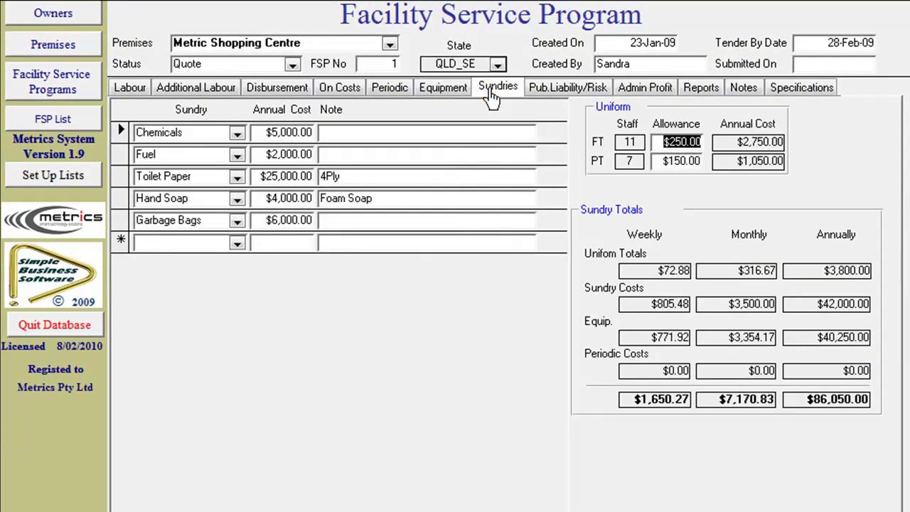
# Step: Keep Garbage Bags as the sundry item, set the part-time uniform allowance to $150.00, then view Pub.Liability/Risk
pyautogui.click(237, 220)
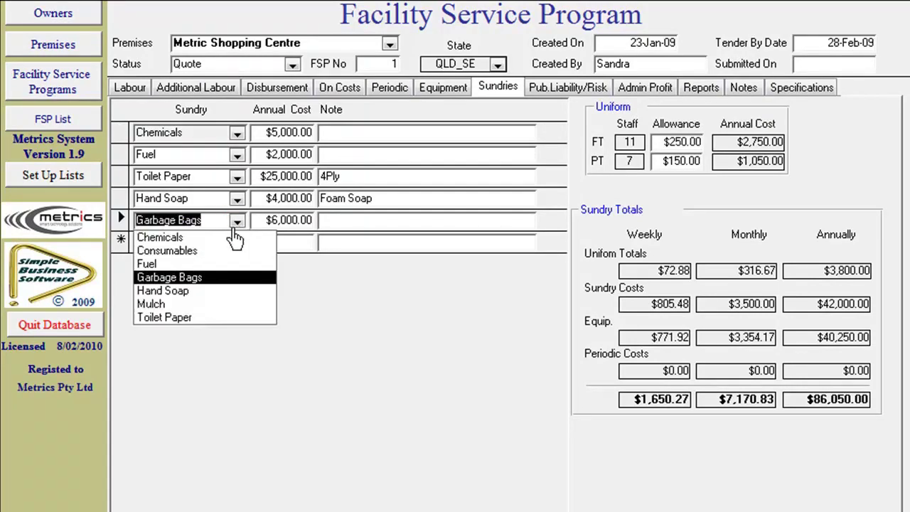
pyautogui.click(229, 283)
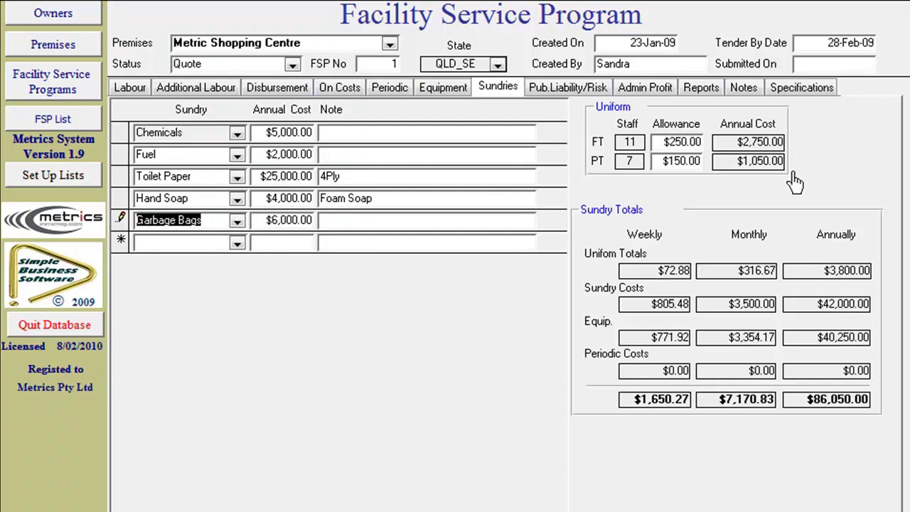
pyautogui.click(669, 161)
pyautogui.moveTo(684, 168); pyautogui.dragTo(710, 169)
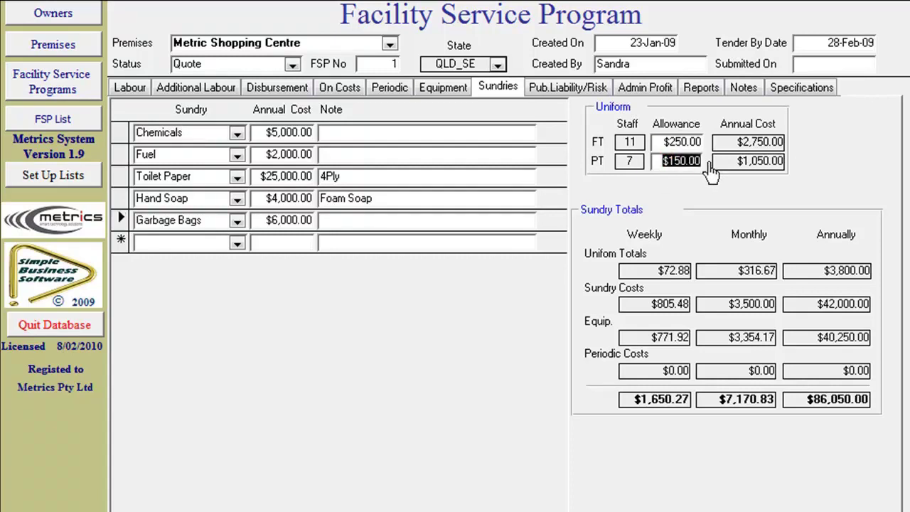
pyautogui.press('BackSpace')
pyautogui.write('150')
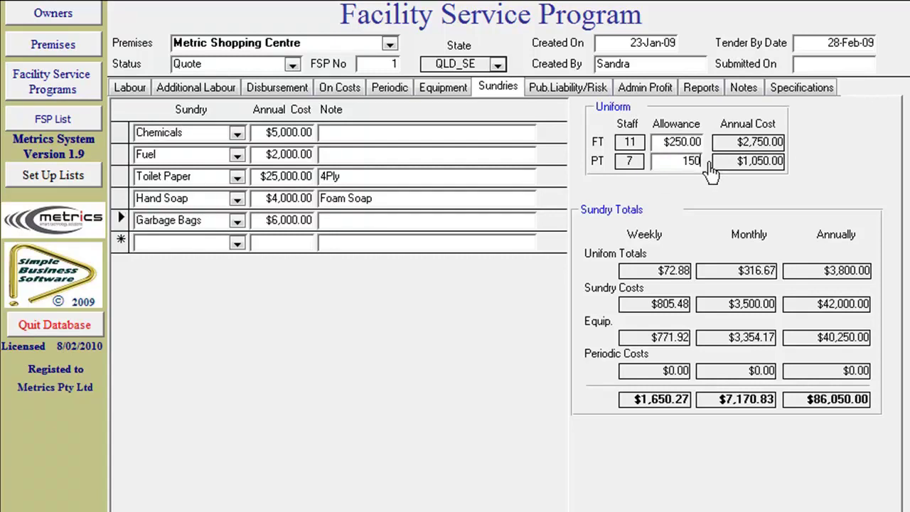
pyautogui.press('Tab')
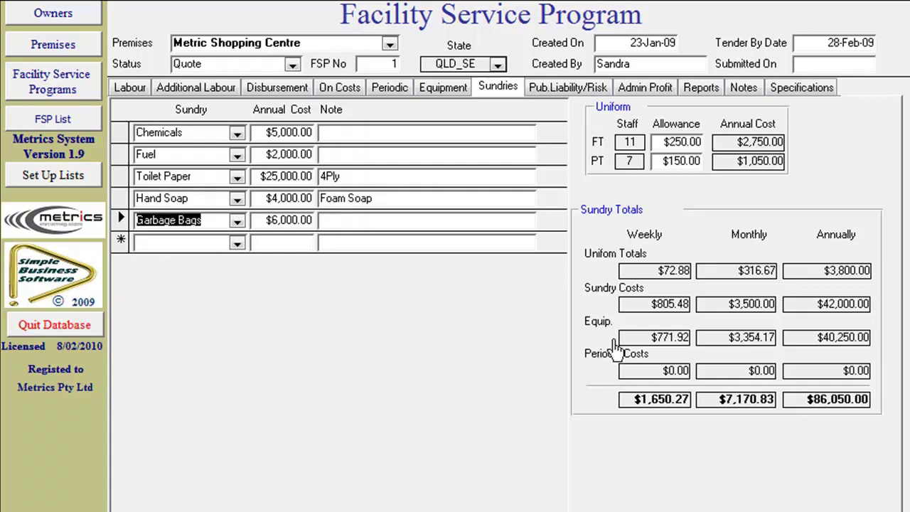
pyautogui.click(551, 92)
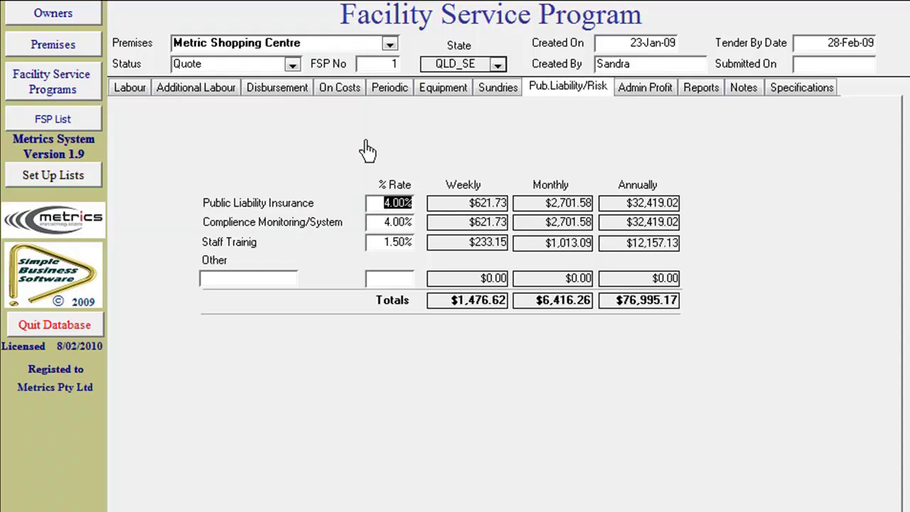
# Step: On the Admin Profit tab, enter 5% for admin management and 5% for profit
pyautogui.click(661, 91)
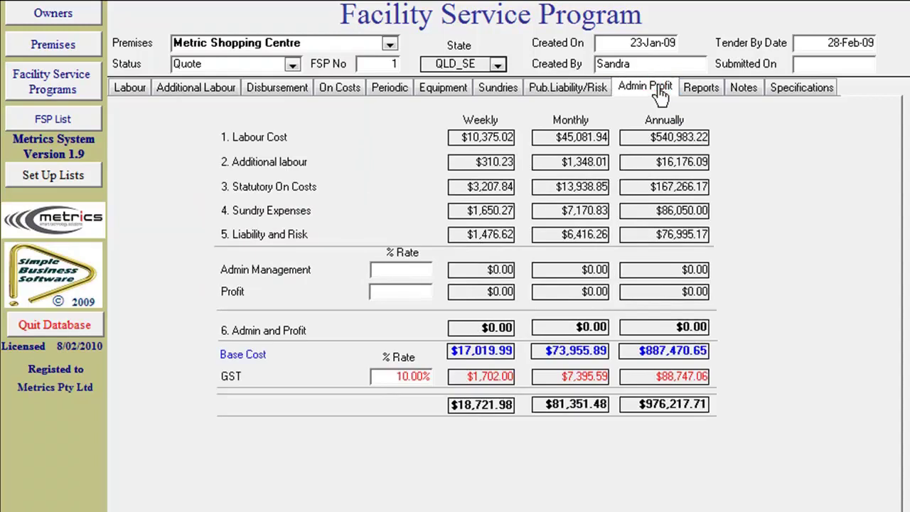
pyautogui.click(401, 274)
pyautogui.write('5')
pyautogui.press('Tab')
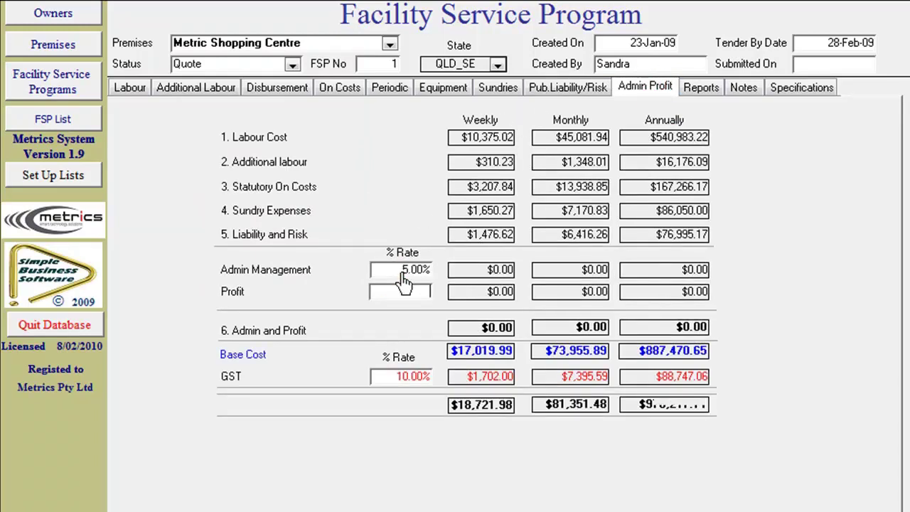
pyautogui.write('5')
pyautogui.press('Tab')
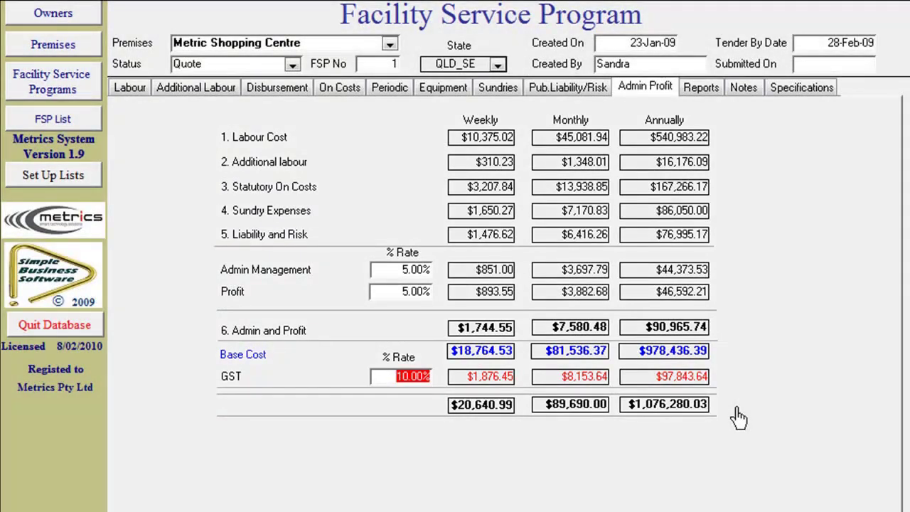
# Step: Glance at the quote notes, then move to the Specifications page listing 17 groups
pyautogui.click(743, 86)
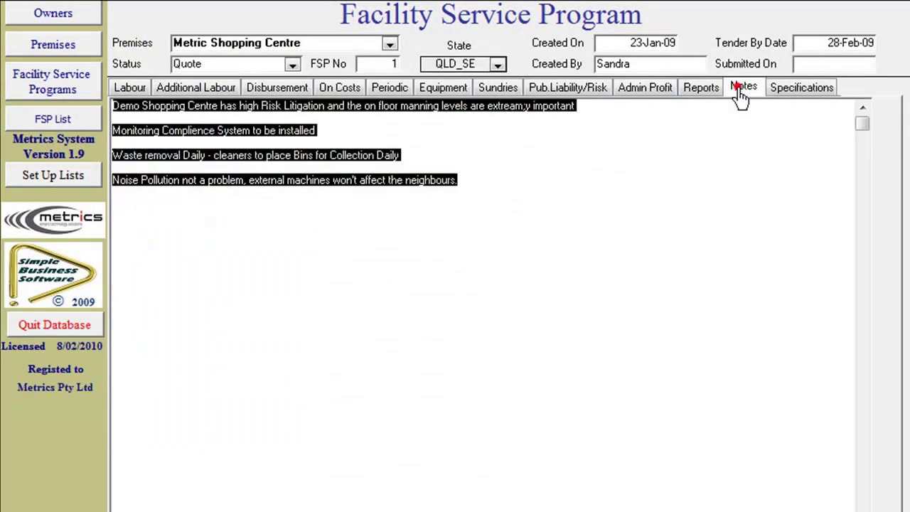
pyautogui.click(640, 194)
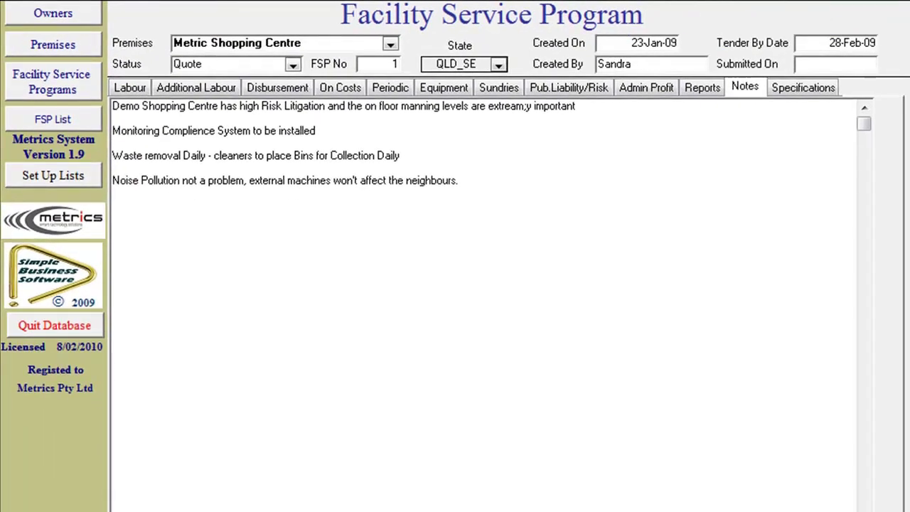
pyautogui.click(828, 88)
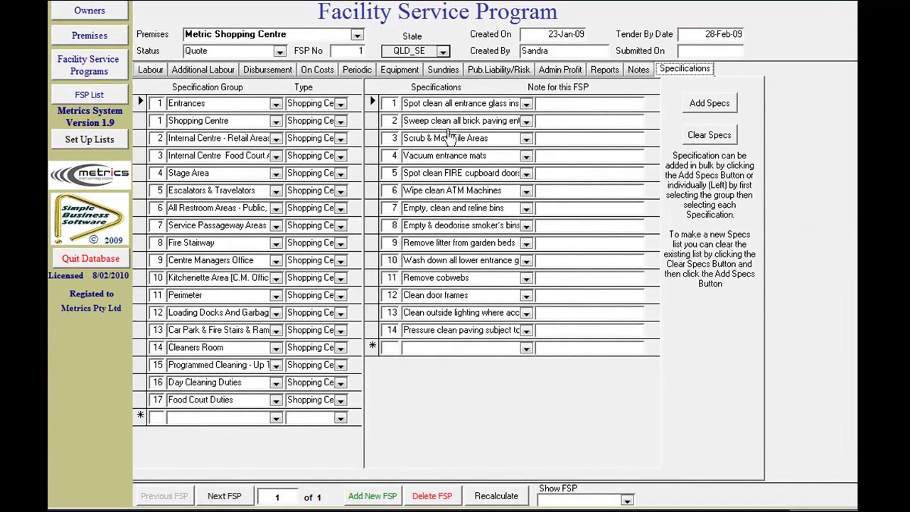
# Step: Clear the existing specifications and begin adding specs of the Shopping Center type
pyautogui.click(726, 136)
pyautogui.click(282, 151)
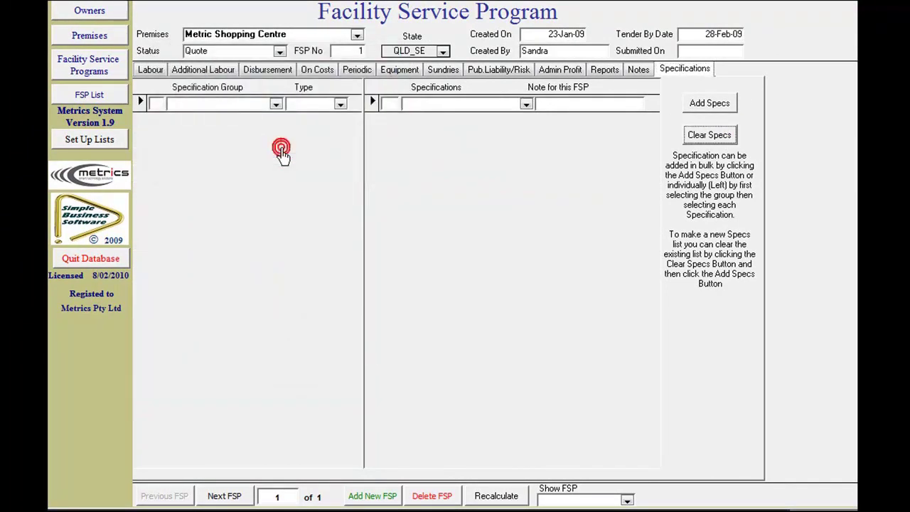
pyautogui.click(710, 105)
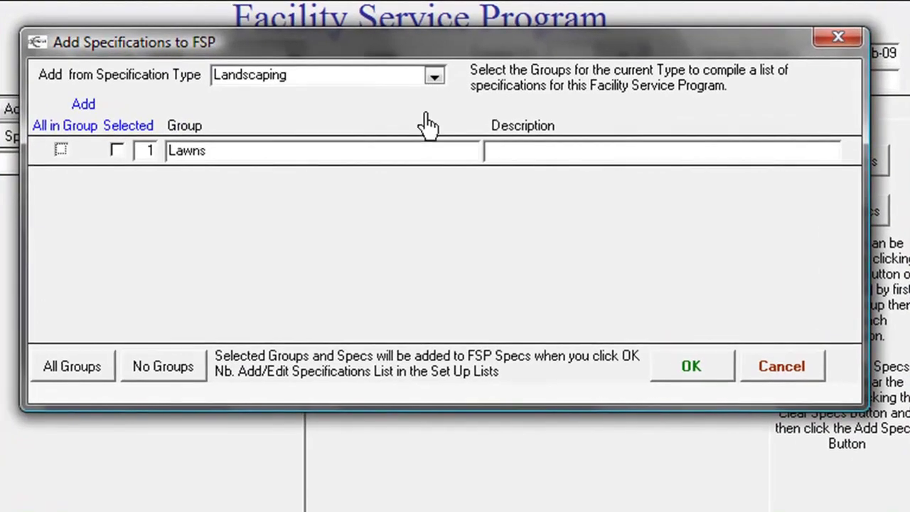
pyautogui.click(444, 49)
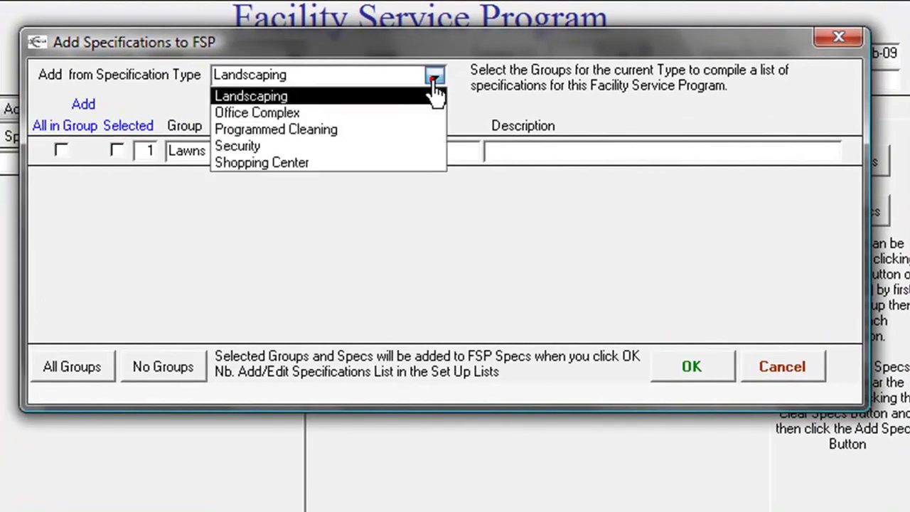
pyautogui.click(408, 159)
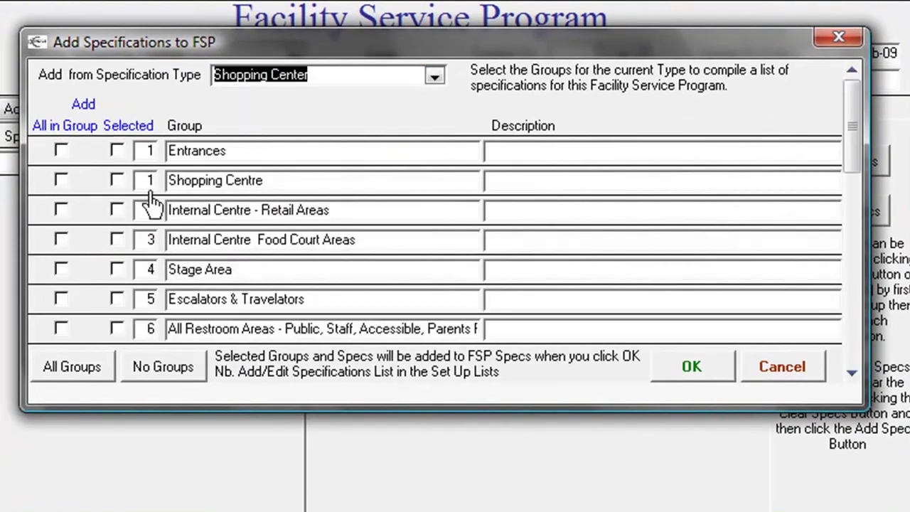
# Step: Add all Shopping Center groups except Cleaners Room to the quote
pyautogui.click(77, 370)
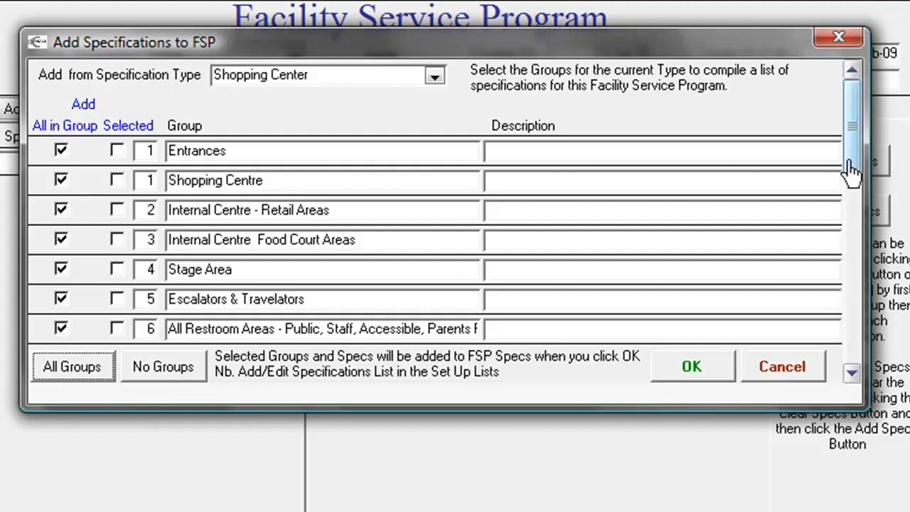
pyautogui.moveTo(849, 173); pyautogui.dragTo(853, 365)
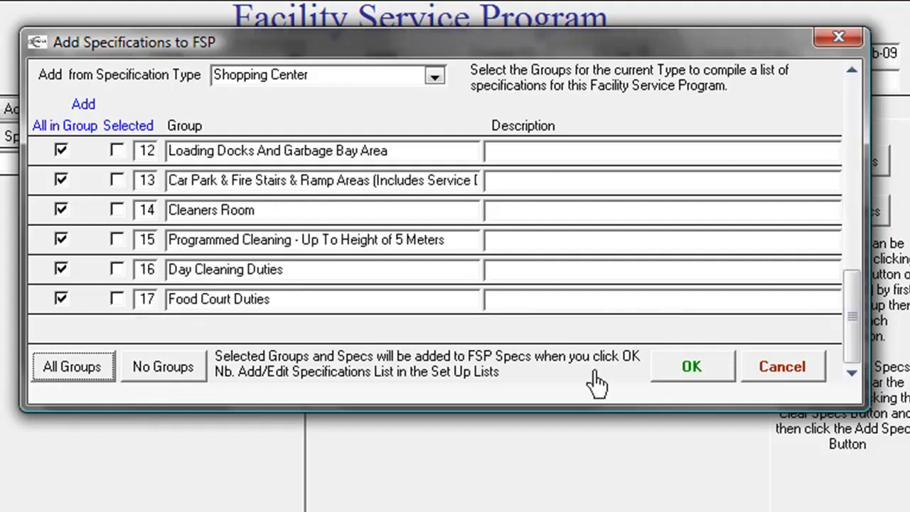
pyautogui.click(61, 211)
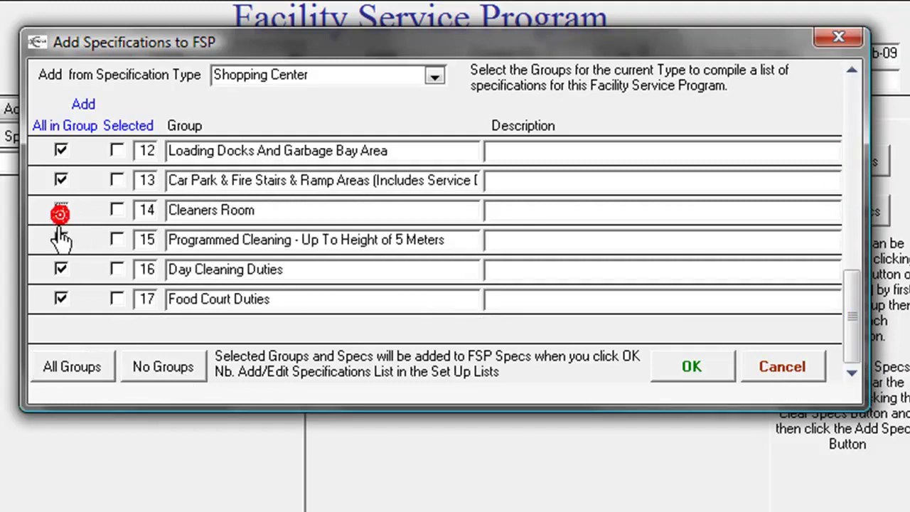
pyautogui.click(692, 366)
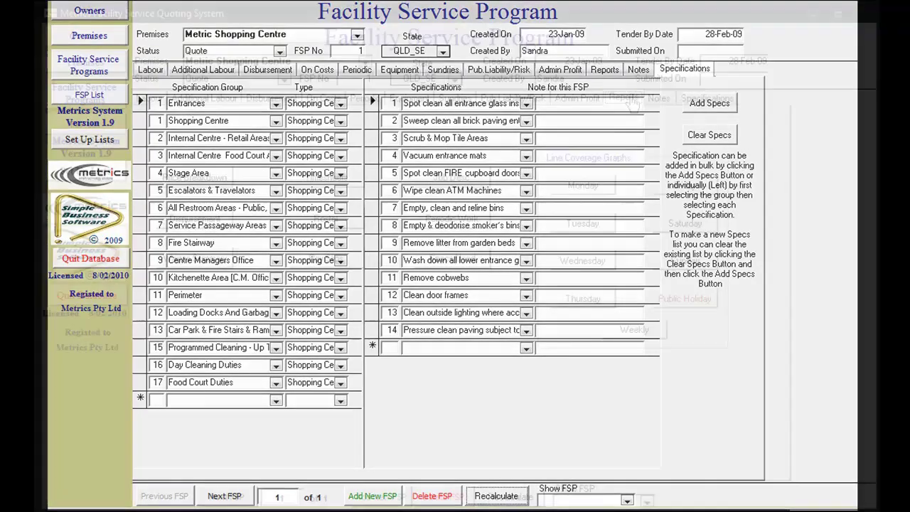
# Step: Open the quote's Reports tab to reach the Price Breakdown report
pyautogui.click(605, 69)
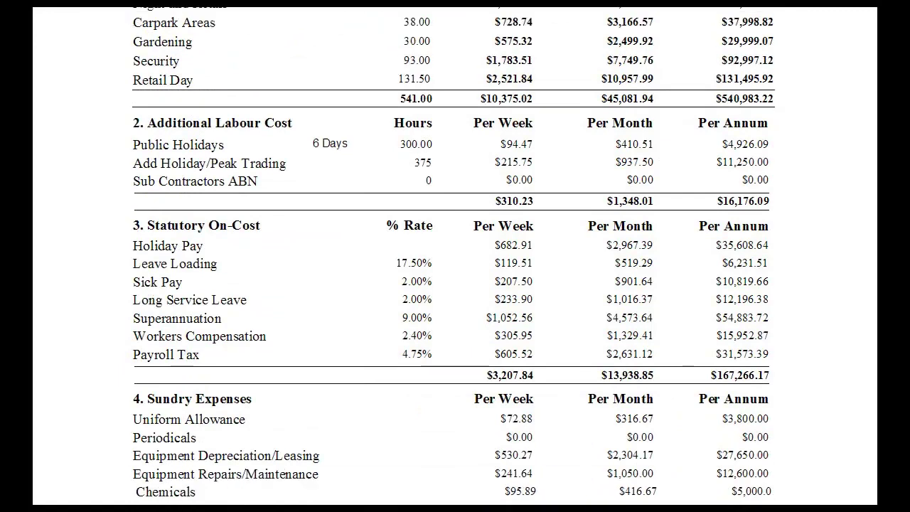
# Step: Scroll down through the Price Breakdown report's cost lines
pyautogui.scroll(-5, 453, 256)
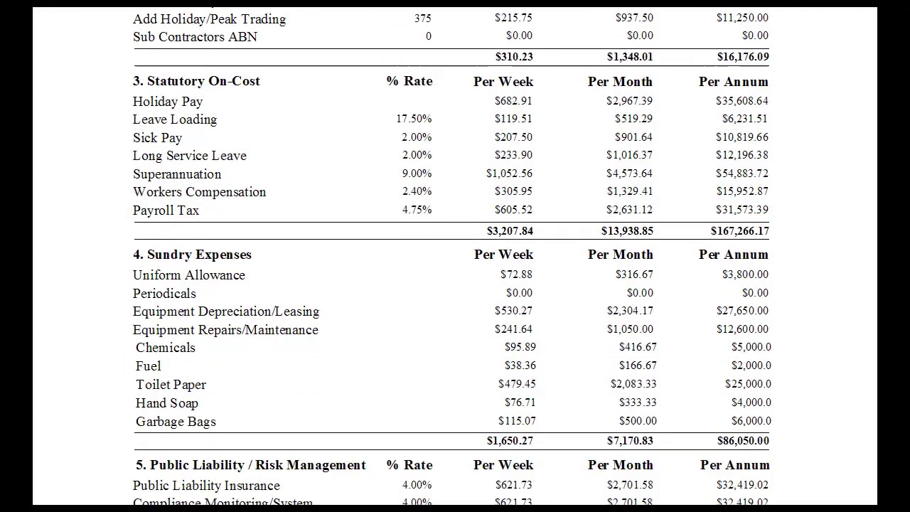
pyautogui.scroll(-3, 453, 256)
pyautogui.scroll(-4, 453, 256)
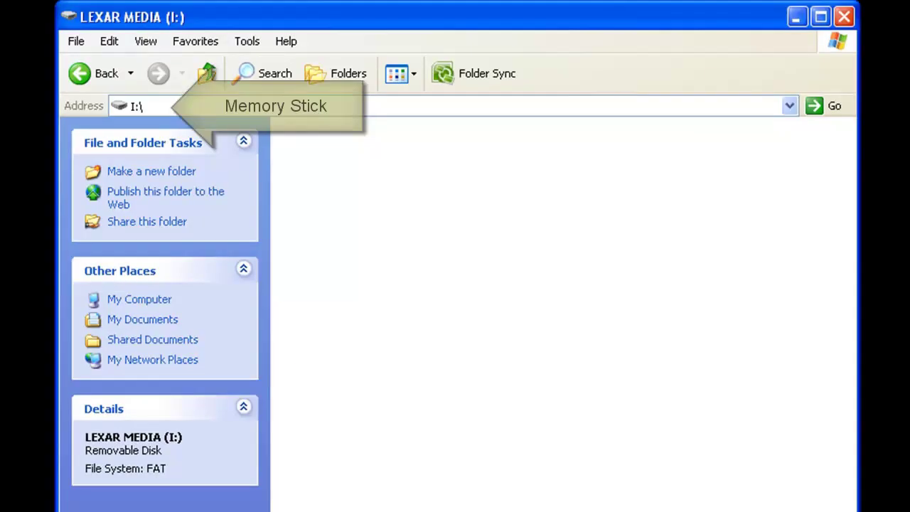
# Step: Copy Metrics FSQS onto the LEXAR memory stick, renaming it 'Metrics FSQS back up 1Jun 2009'
pyautogui.click(340, 74)
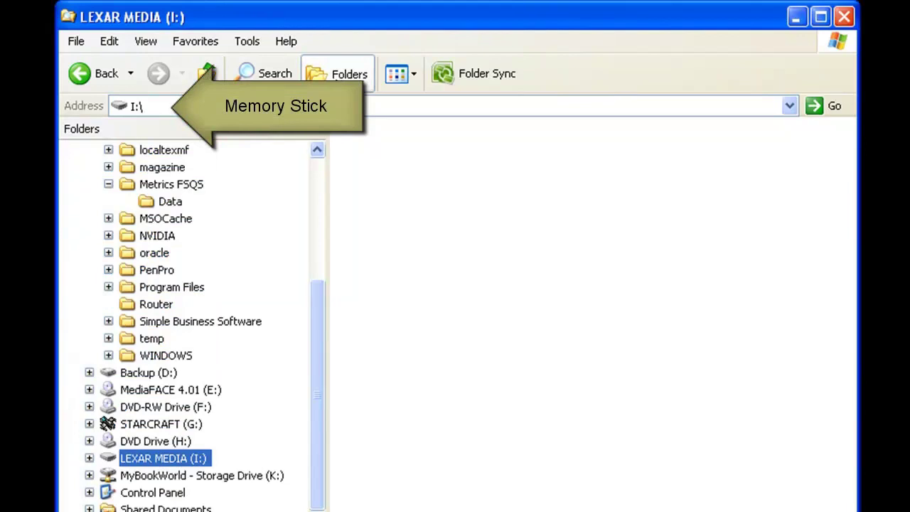
pyautogui.moveTo(128, 186); pyautogui.dragTo(366, 199)
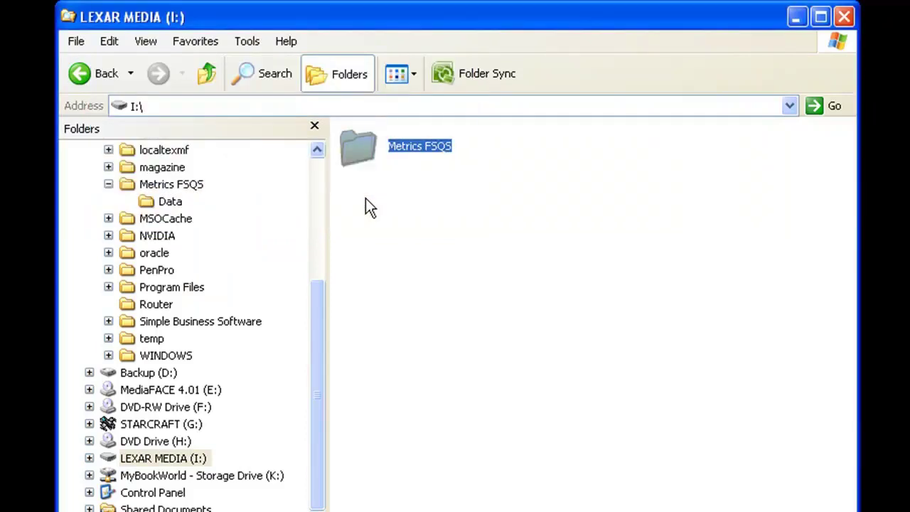
pyautogui.click(435, 147)
pyautogui.click(453, 149)
pyautogui.write('back up 1Jun 2009')
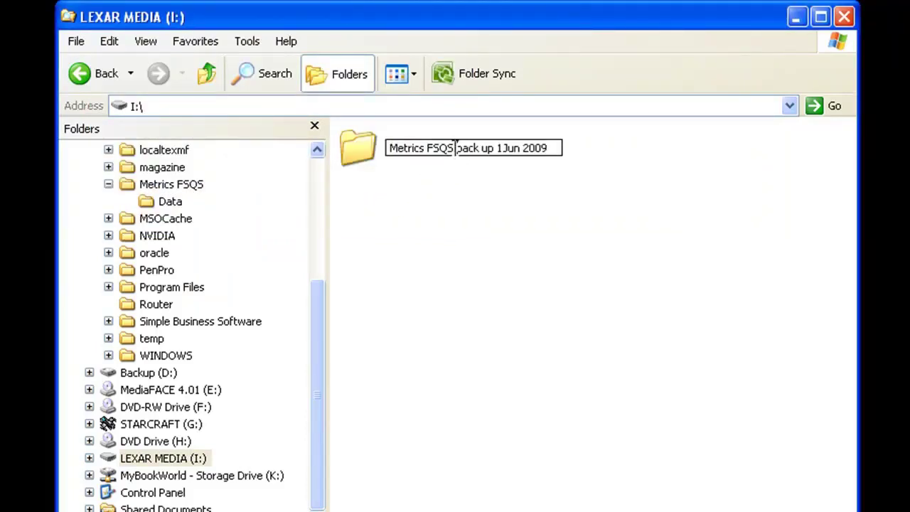
pyautogui.press('Return')
pyautogui.click(457, 172)
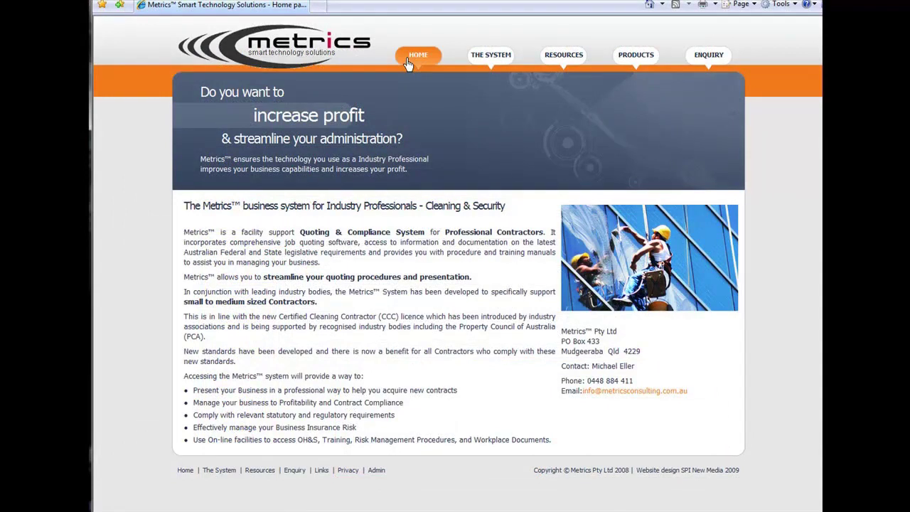
# Step: Under RESOURCES, browse each Support Directory category from Risk Management Proformas to FSQF Video Demonstration
pyautogui.click(562, 60)
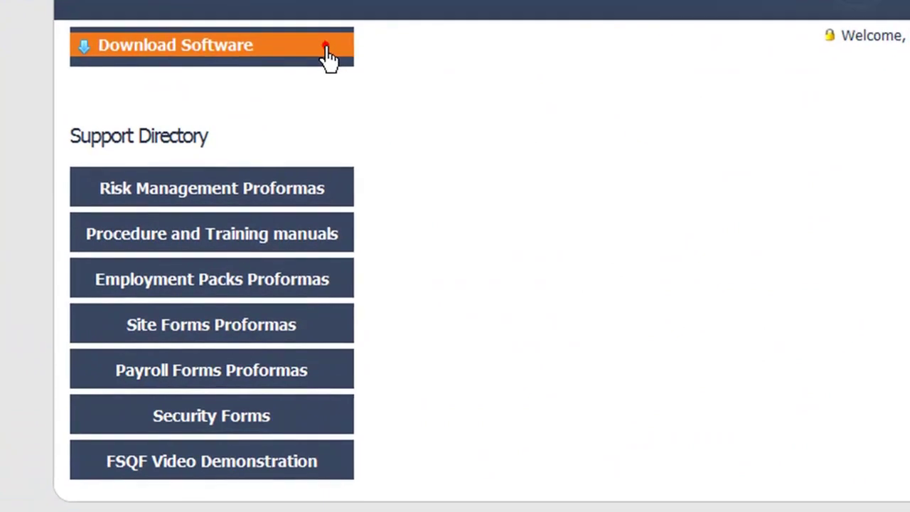
pyautogui.click(325, 191)
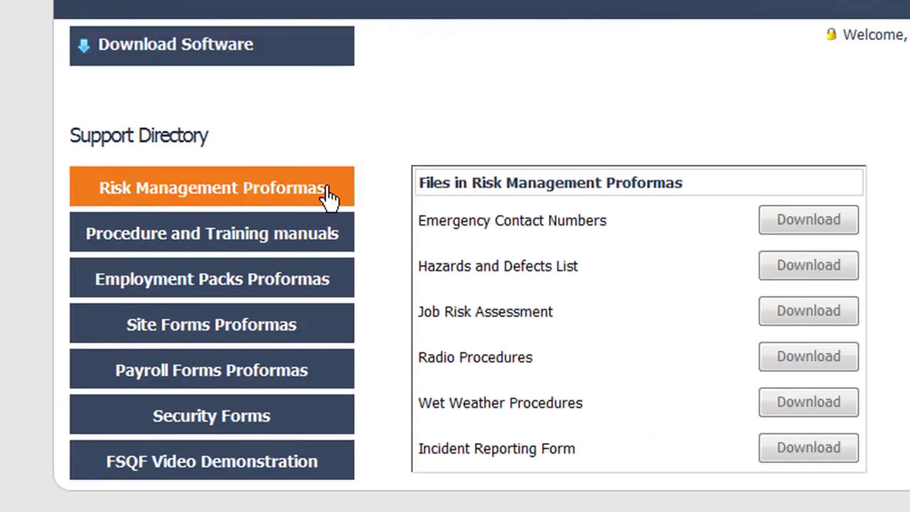
pyautogui.click(330, 239)
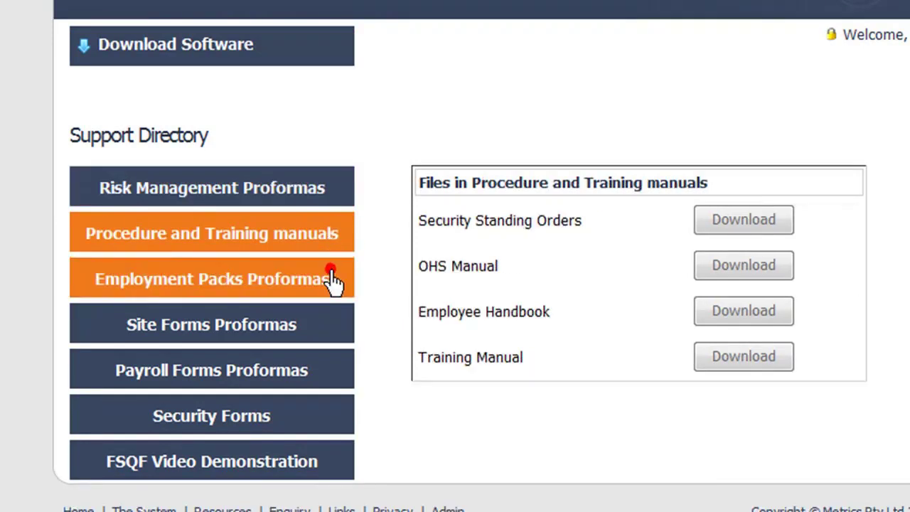
pyautogui.click(334, 281)
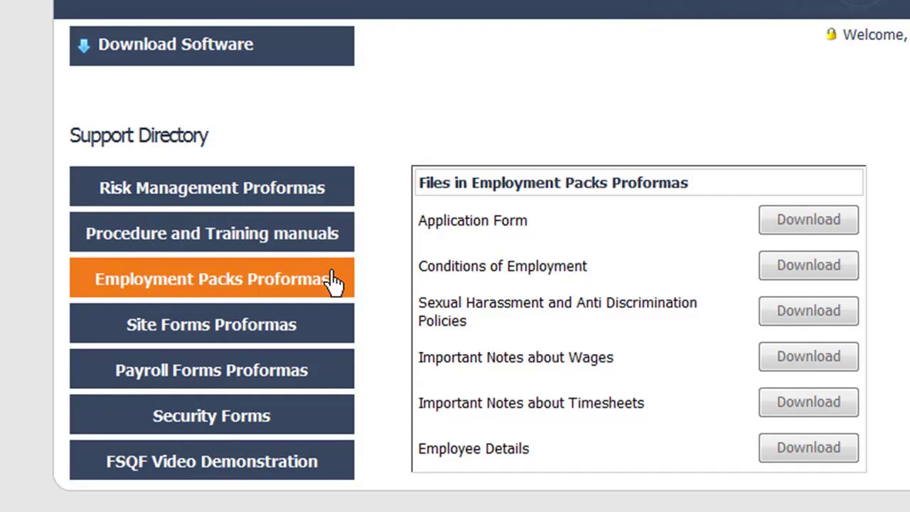
pyautogui.click(332, 327)
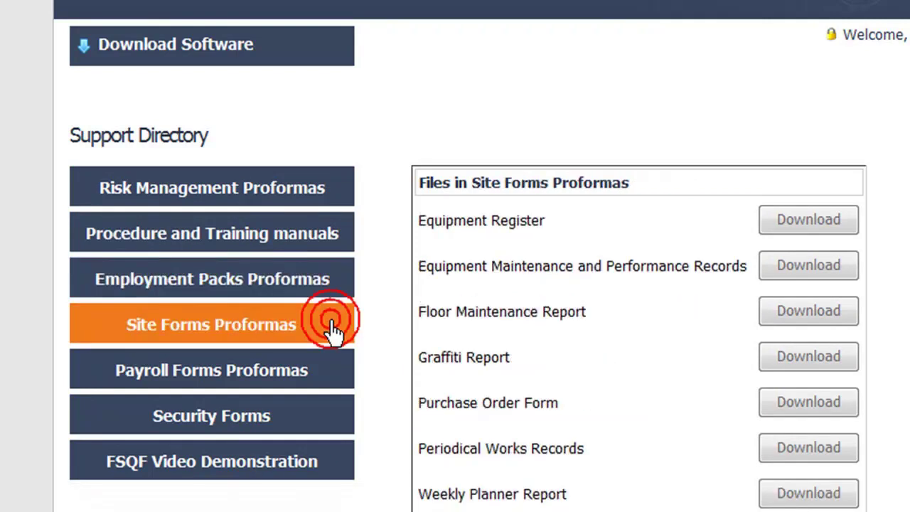
pyautogui.click(333, 373)
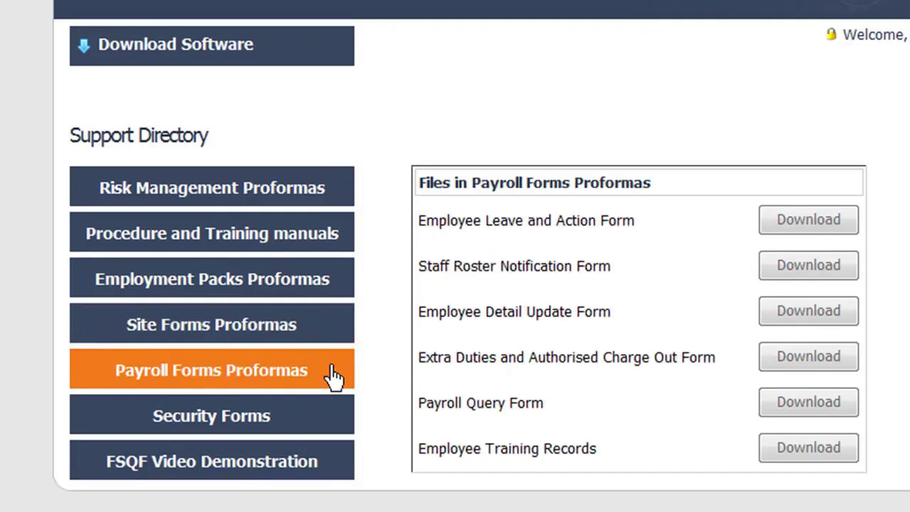
pyautogui.click(332, 420)
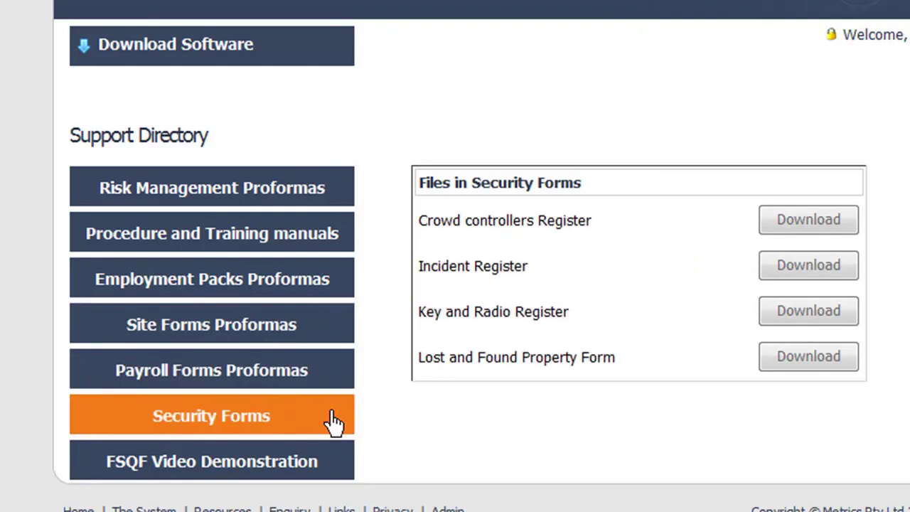
pyautogui.click(335, 466)
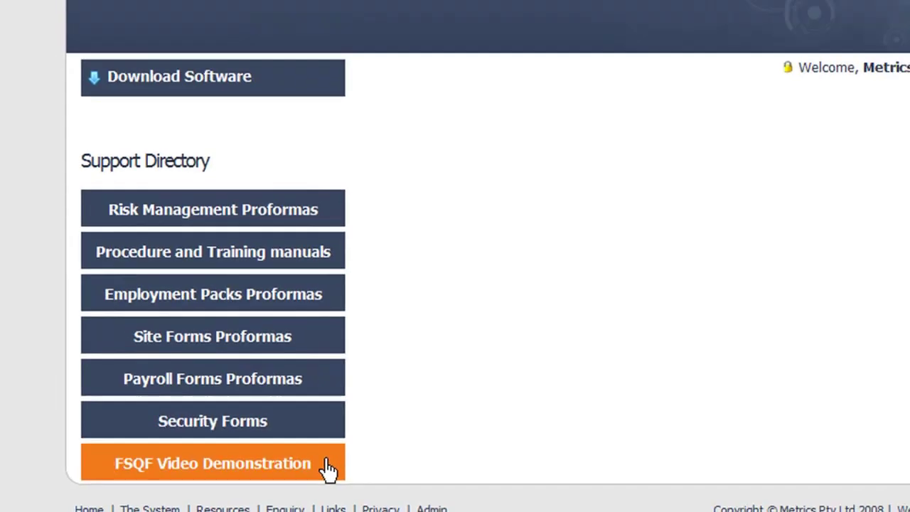